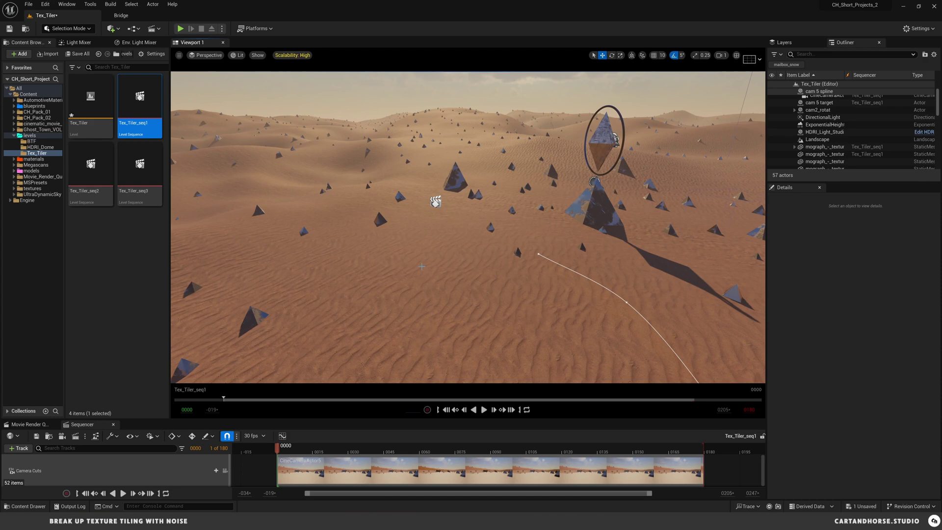
# - Inspect the rippled sand landscape for texture tiling, up close and from above
pyautogui.moveTo(406, 264); pyautogui.dragTo(427, 293, button='right')
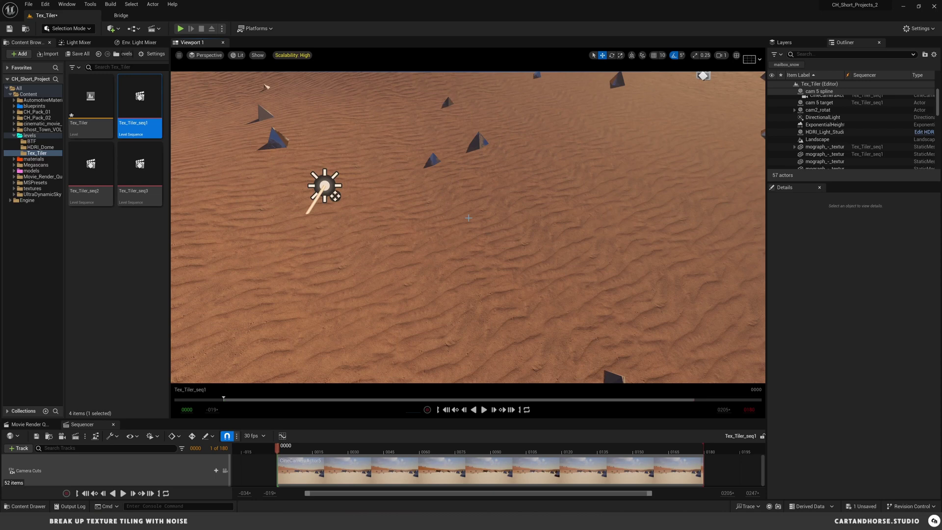
pyautogui.moveTo(468, 218); pyautogui.dragTo(523, 186, button='right')
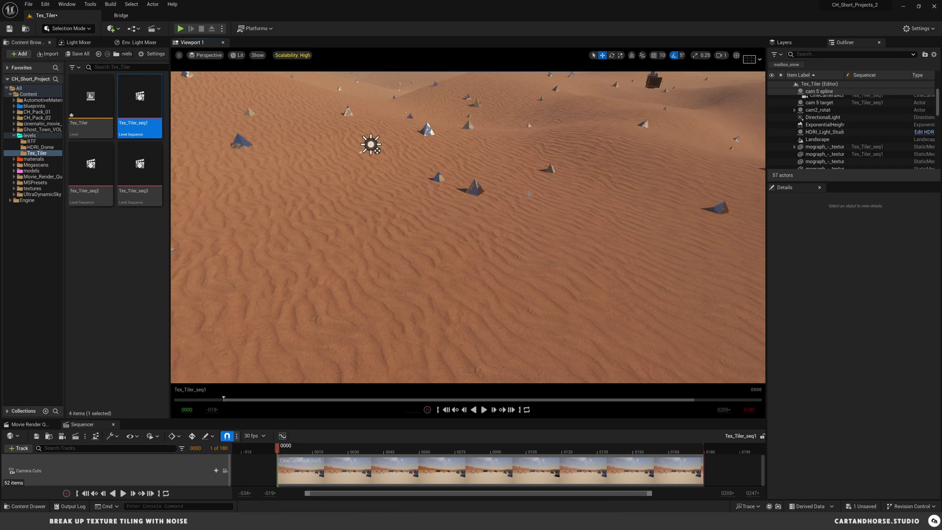
pyautogui.moveTo(523, 186); pyautogui.dragTo(591, 238, button='right')
pyautogui.moveTo(362, 245); pyautogui.dragTo(435, 296, button='right')
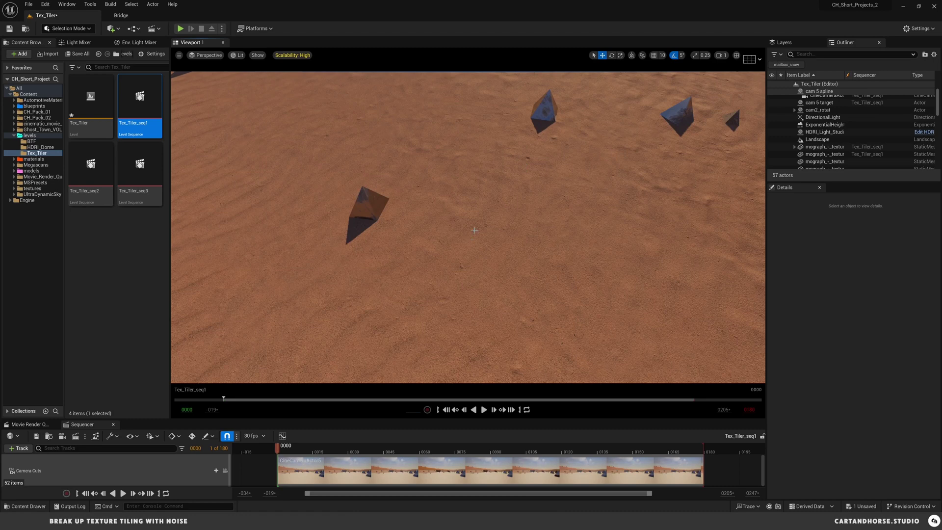
pyautogui.moveTo(464, 212); pyautogui.dragTo(496, 133, button='right')
pyautogui.moveTo(464, 175)
pyautogui.mouseDown(button='right')
pyautogui.moveTo(446, 226)
pyautogui.moveTo(446, 171)
pyautogui.mouseUp(button='right')
pyautogui.moveTo(356, 232); pyautogui.dragTo(355, 231, button='right')
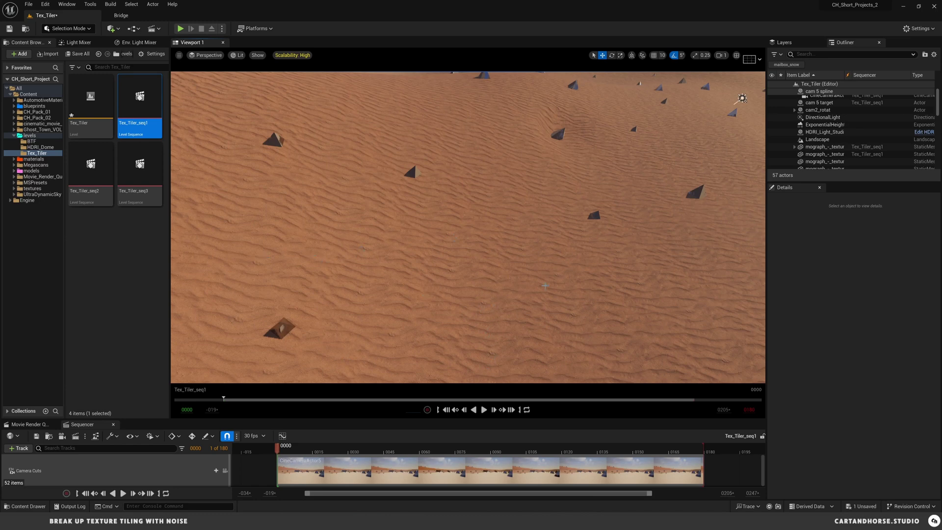
pyautogui.moveTo(598, 328); pyautogui.dragTo(671, 241, button='right')
pyautogui.moveTo(597, 275); pyautogui.dragTo(597, 260, button='right')
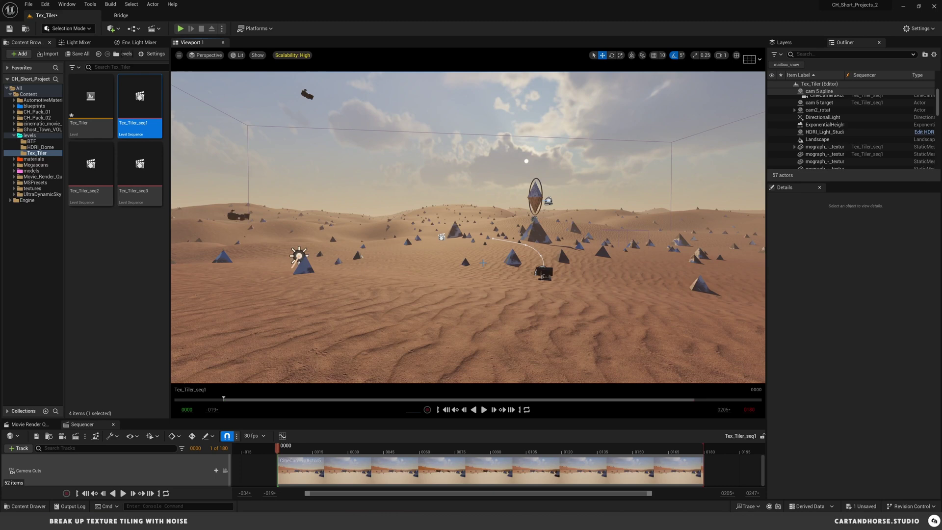
# - Inspect the material breakup on the large central pyramid up close and from several angles
pyautogui.press('w')
pyautogui.moveTo(436, 236); pyautogui.dragTo(674, 258, button='right')
pyautogui.press('w')
pyautogui.press('a')
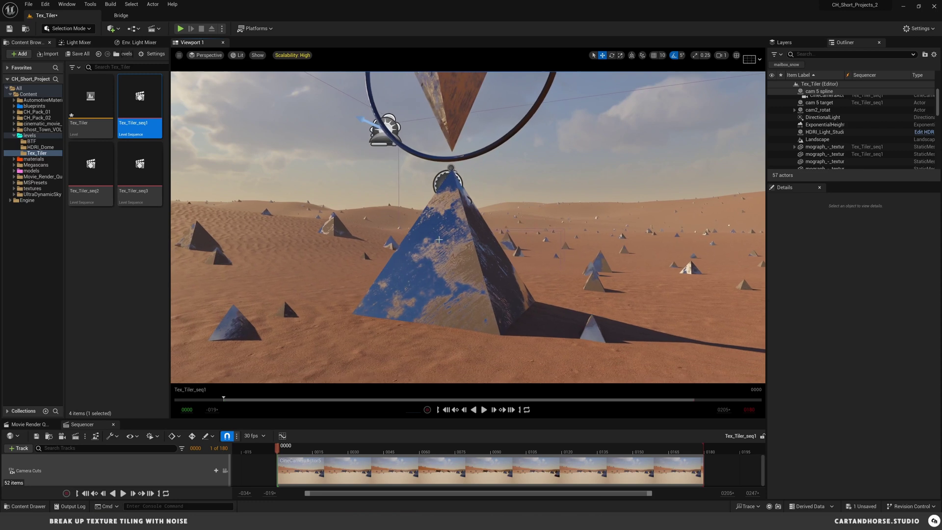
pyautogui.moveTo(433, 234); pyautogui.dragTo(437, 258, button='right')
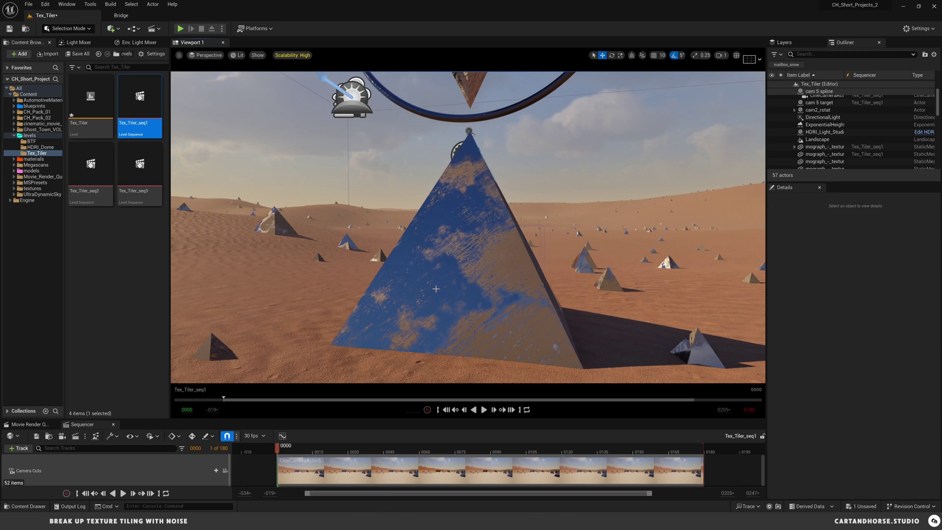
pyautogui.moveTo(468, 241); pyautogui.dragTo(429, 249, button='right')
pyautogui.press('d')
pyautogui.moveTo(530, 248); pyautogui.dragTo(347, 259, button='right')
pyautogui.press('s')
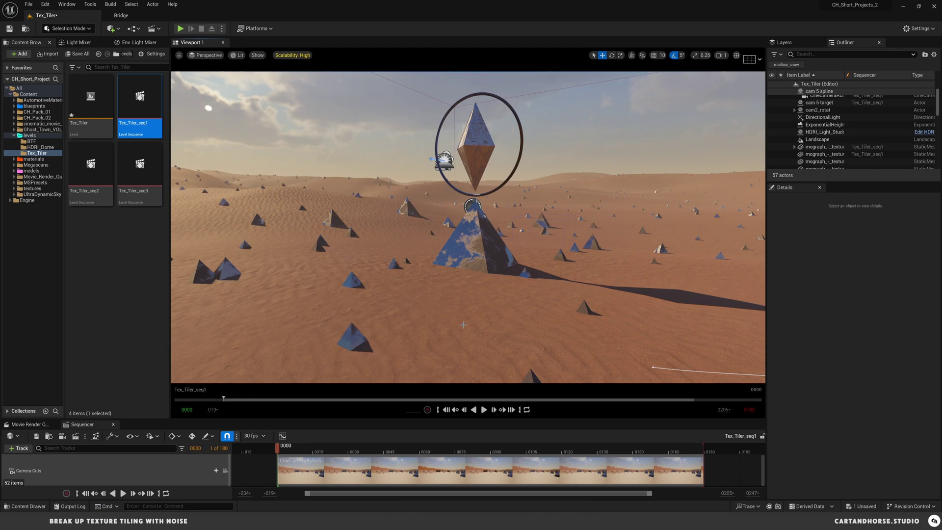
# - Open the landscape's material instance MI_noise_sand02 and its parent material M_noise_mask2 in a maximized editor window
pyautogui.click(463, 324)
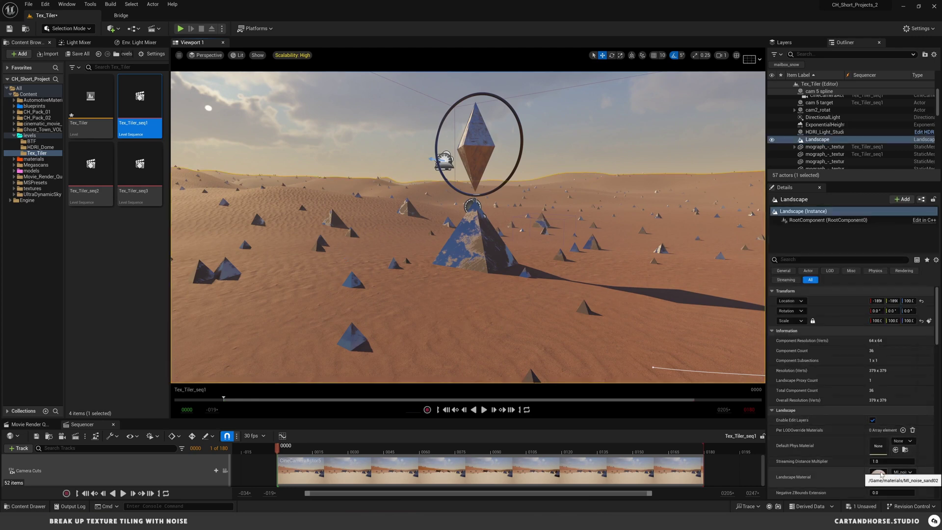
pyautogui.doubleClick(878, 476)
pyautogui.moveTo(238, 14); pyautogui.dragTo(216, 13)
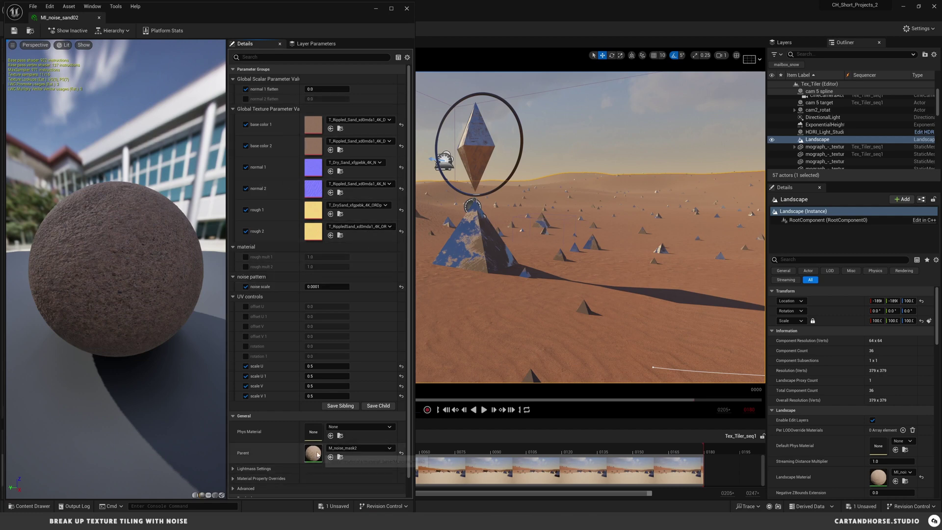
pyautogui.click(391, 8)
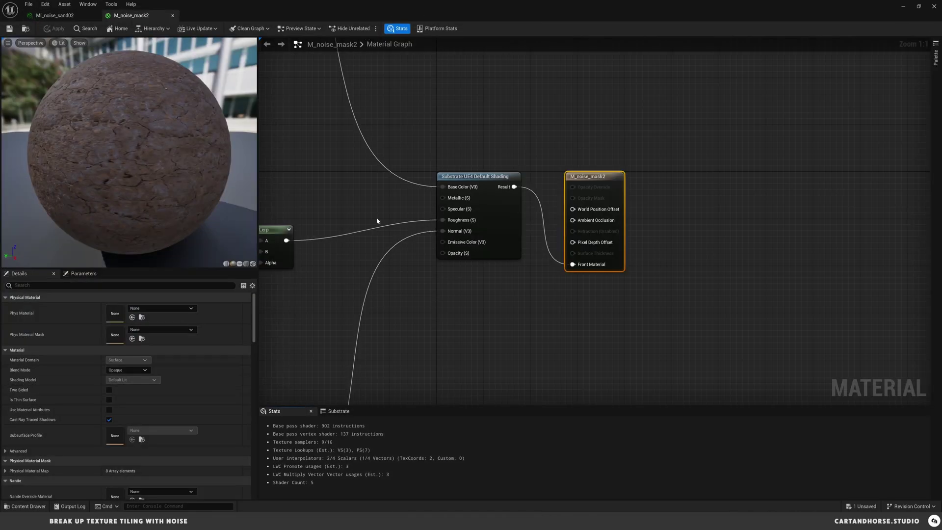
# - Examine the M_noise_mask2 graph as a whole and the base color 1 and base color 2 textures feeding the Lerp
pyautogui.moveTo(377, 221); pyautogui.dragTo(554, 230, button='right')
pyautogui.scroll(-6, 543, 228)
pyautogui.moveTo(454, 216); pyautogui.dragTo(473, 223, button='right')
pyautogui.moveTo(453, 108); pyautogui.dragTo(452, 115, button='right')
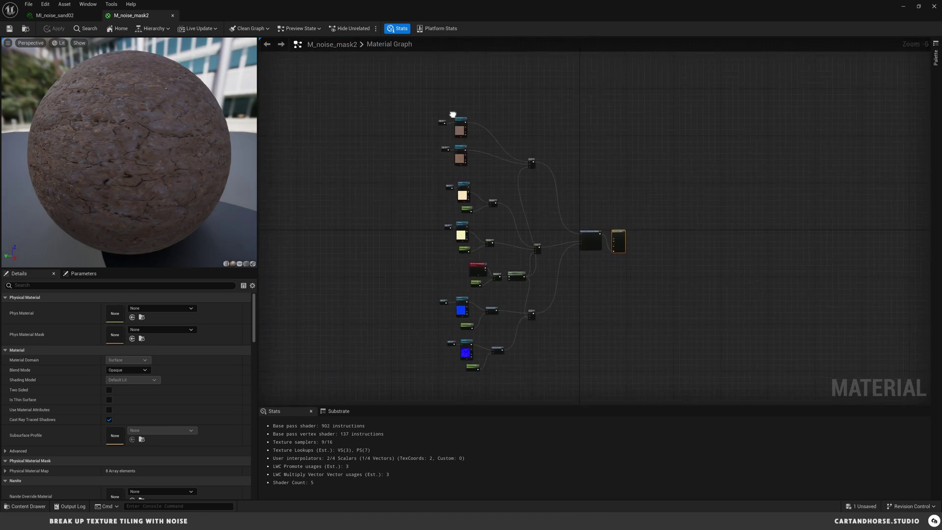
pyautogui.scroll(5, 452, 114)
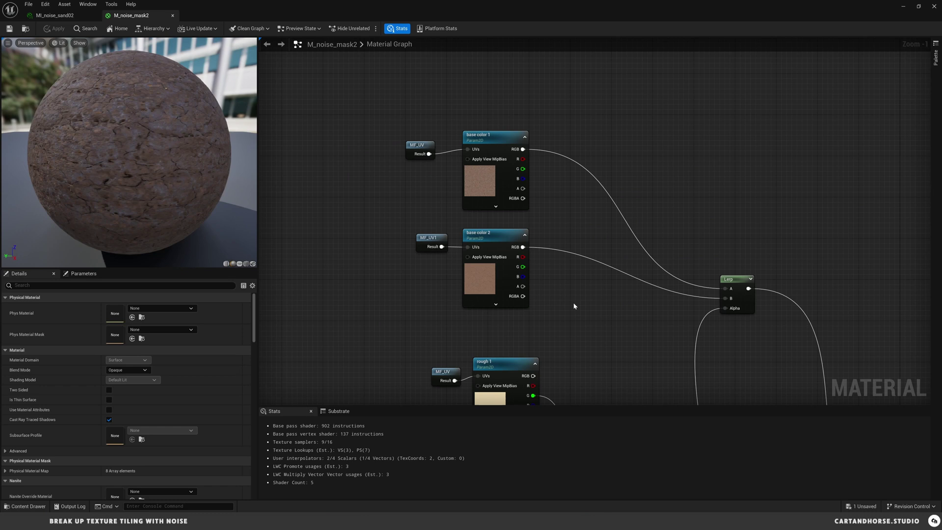
pyautogui.moveTo(572, 304); pyautogui.dragTo(539, 273, button='right')
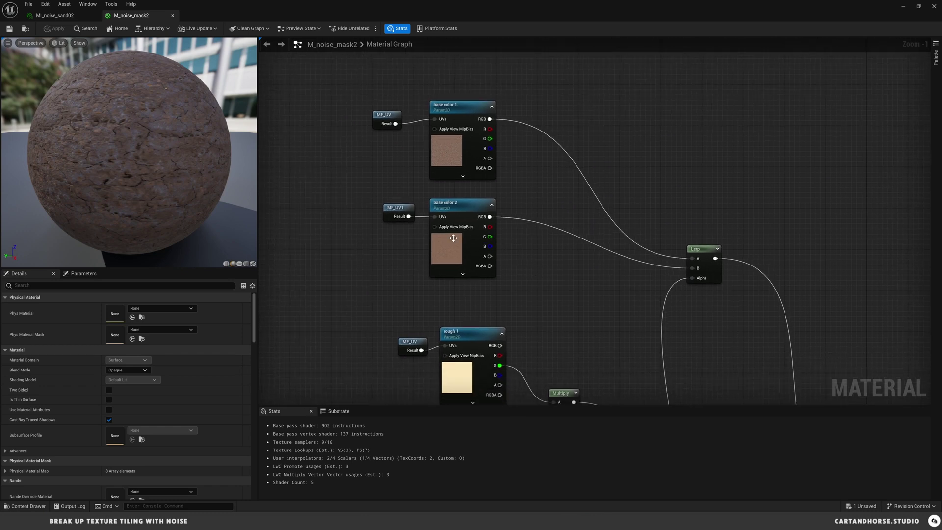
# - Open the MF_UV function feeding base color 1, review its scale, offset and rotation nodes, and close it
pyautogui.click(384, 118)
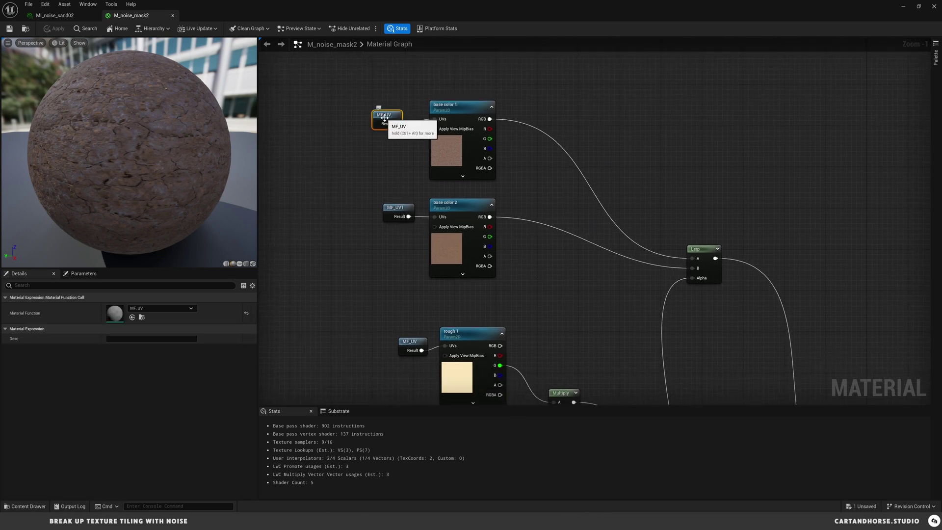
pyautogui.moveTo(372, 244); pyautogui.dragTo(492, 265, button='right')
pyautogui.moveTo(337, 260); pyautogui.dragTo(500, 237, button='right')
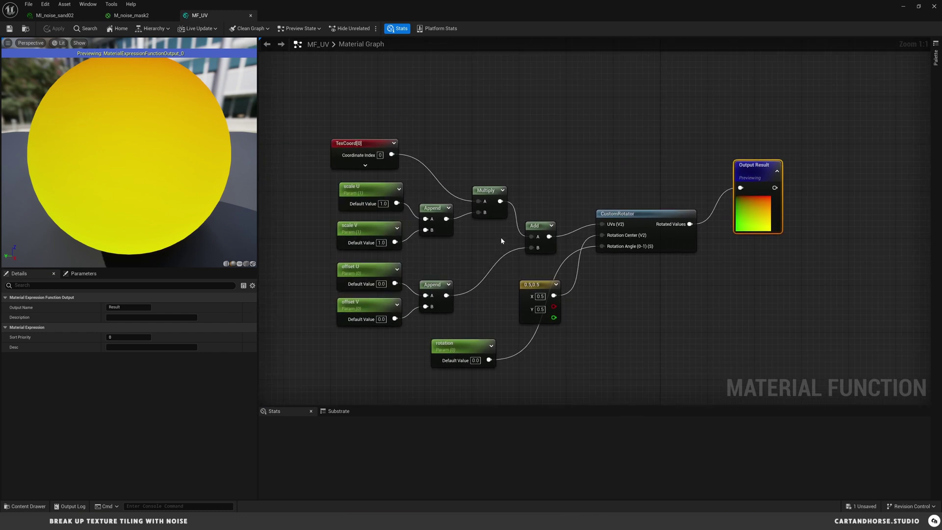
pyautogui.scroll(-1, 501, 237)
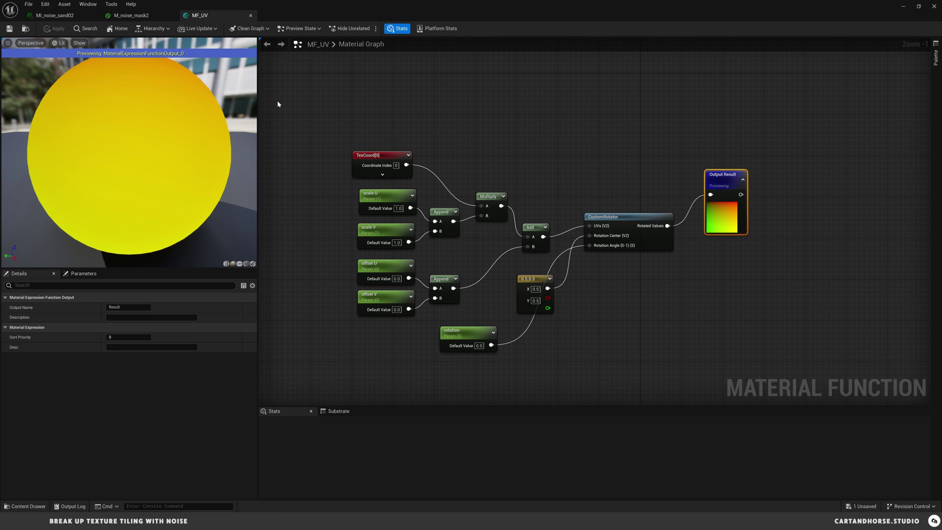
pyautogui.click(251, 15)
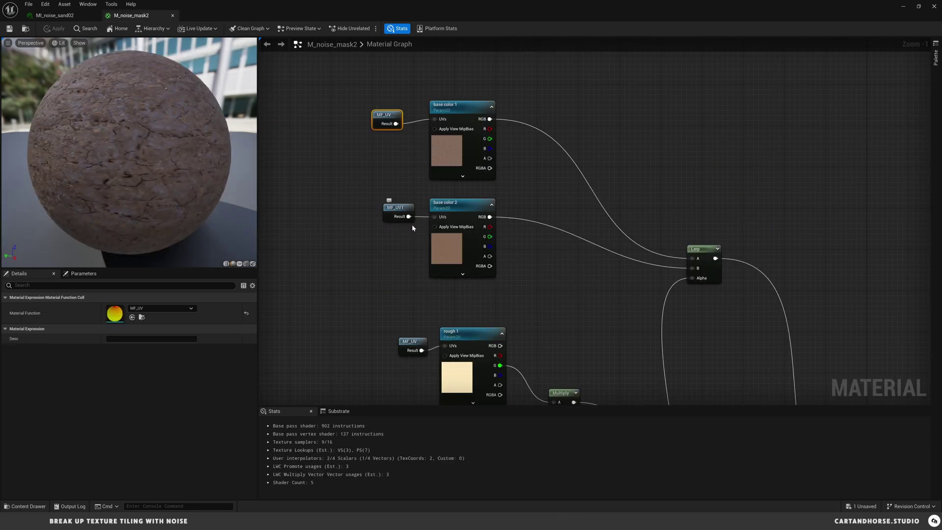
# - Open the MF_UV1 function feeding base color 2, review its separately named UV parameters, and close it
pyautogui.moveTo(393, 163); pyautogui.dragTo(372, 171, button='right')
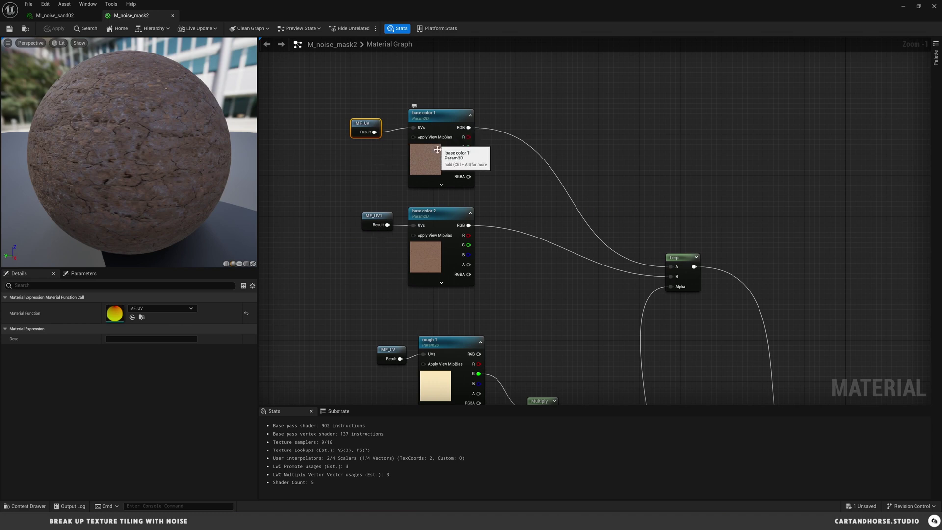
pyautogui.doubleClick(376, 217)
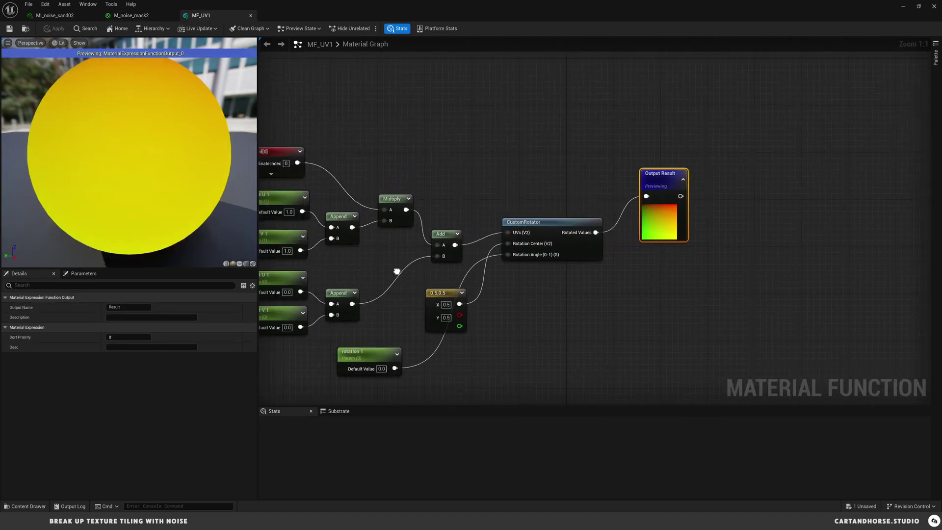
pyautogui.moveTo(396, 271); pyautogui.dragTo(543, 256, button='right')
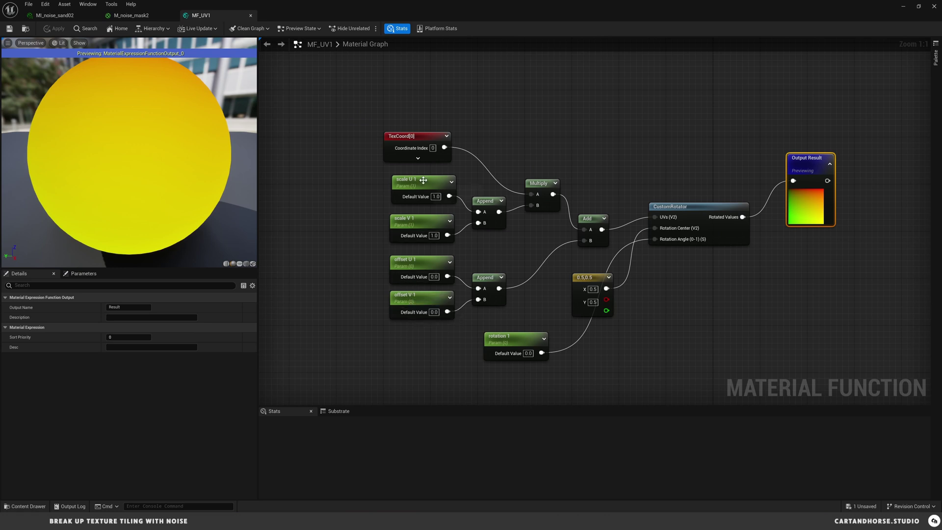
pyautogui.click(251, 16)
pyautogui.click(514, 268)
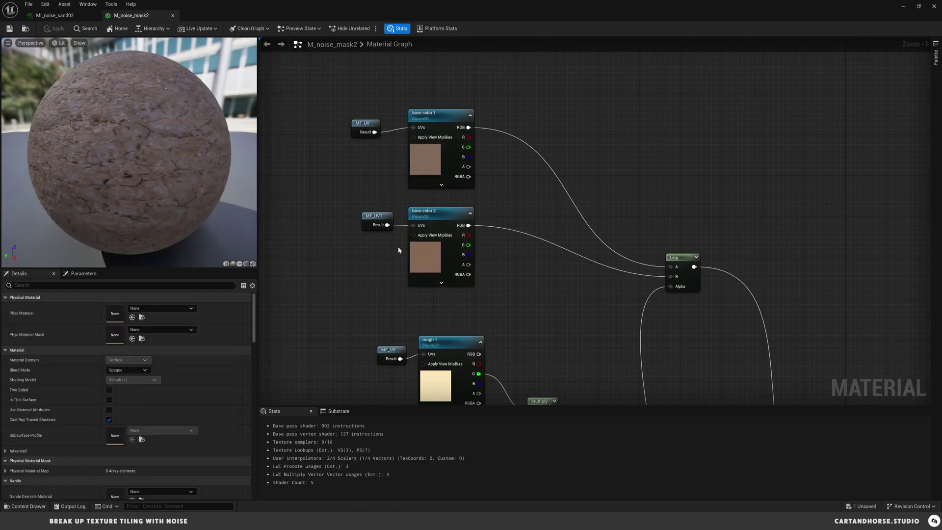
# - Examine the rough 1 and rough 2 textures, their multipliers and the Noise node driving the Lerp alphas
pyautogui.moveTo(408, 344); pyautogui.dragTo(411, 261, button='right')
pyautogui.scroll(-2, 411, 262)
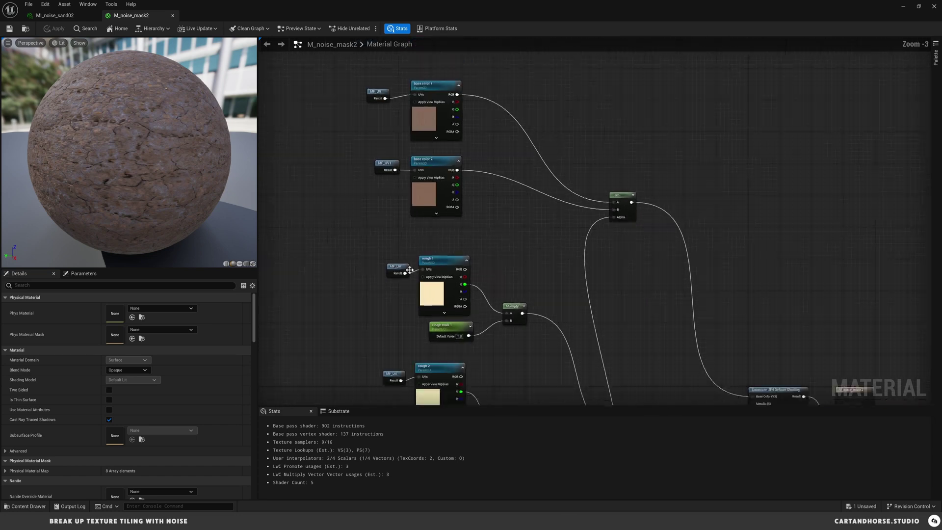
pyautogui.moveTo(422, 320); pyautogui.dragTo(417, 256, button='right')
pyautogui.moveTo(440, 337); pyautogui.dragTo(431, 294, button='right')
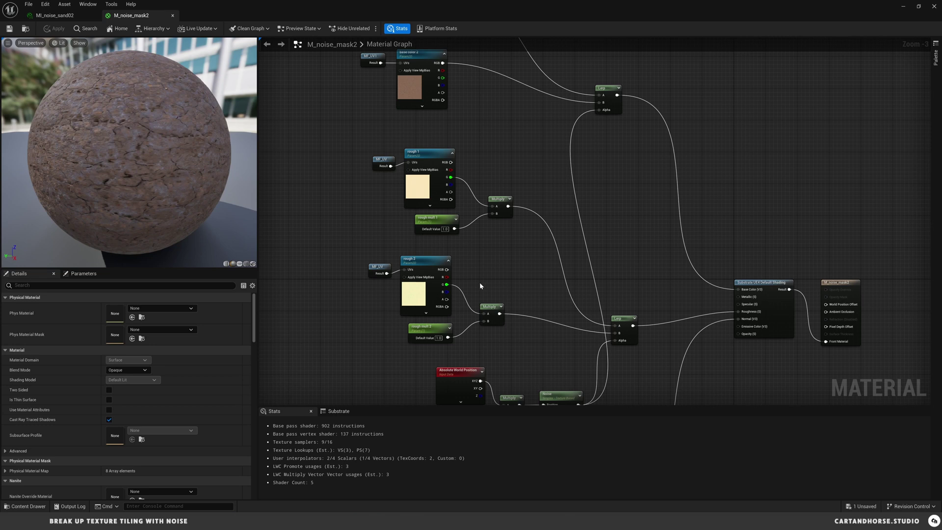
pyautogui.moveTo(498, 295); pyautogui.dragTo(463, 247, button='right')
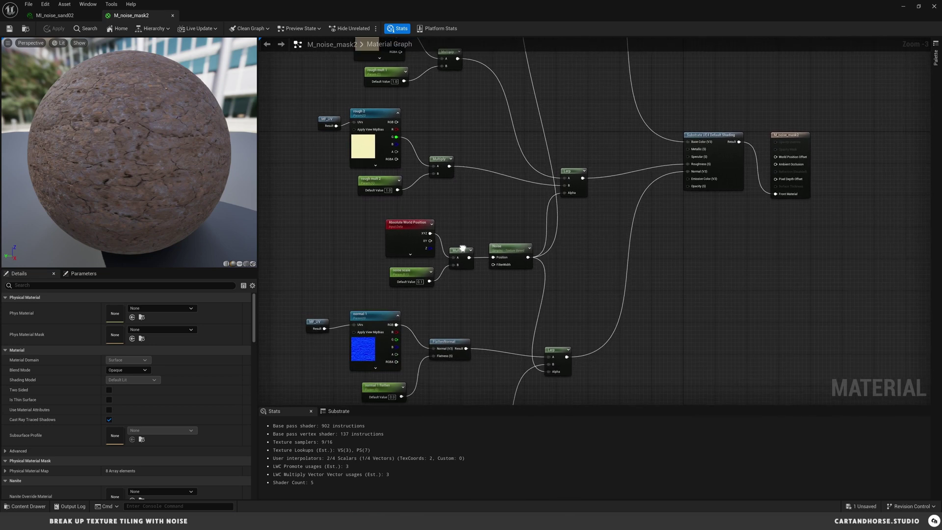
pyautogui.moveTo(560, 243); pyautogui.dragTo(522, 305, button='right')
pyautogui.scroll(-1, 522, 305)
pyautogui.scroll(2, 416, 331)
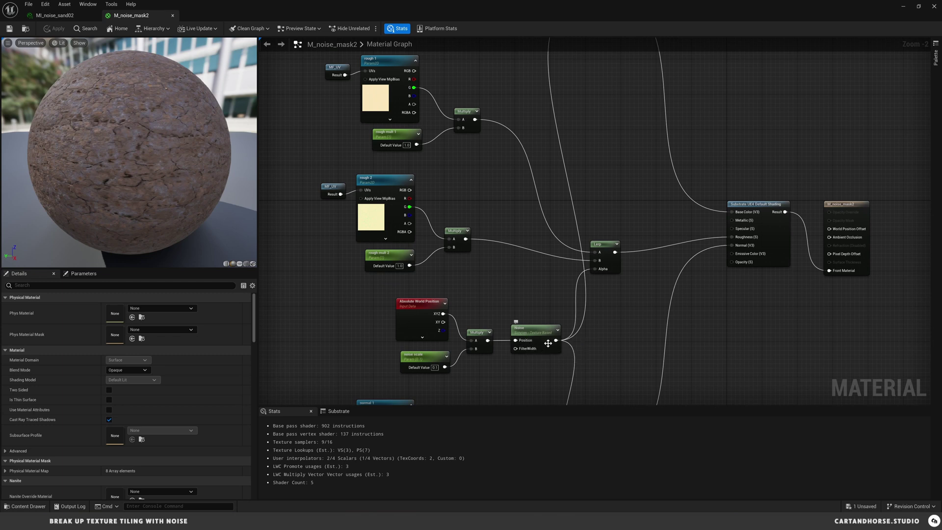
# - Try adding a VectorNoise node below the existing Noise node and delete it again
pyautogui.rightClick(523, 369)
pyautogui.write('noise')
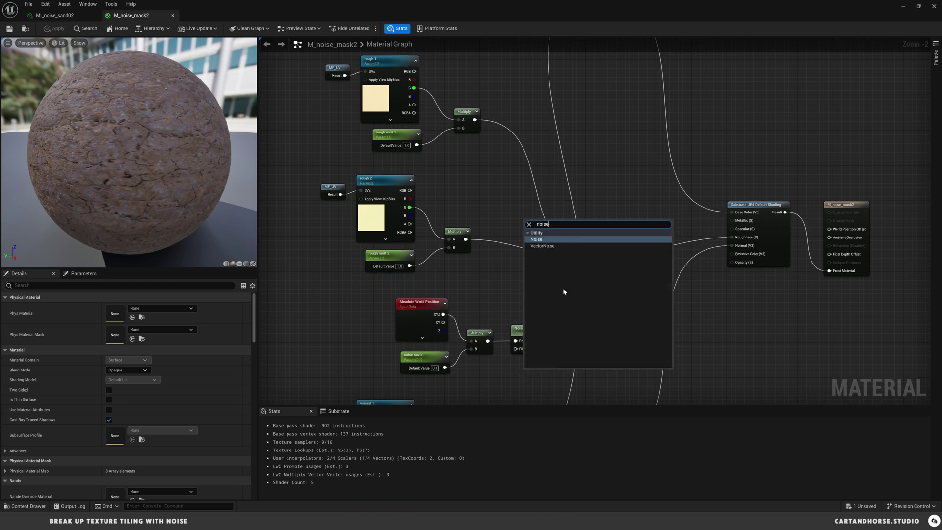
pyautogui.click(545, 245)
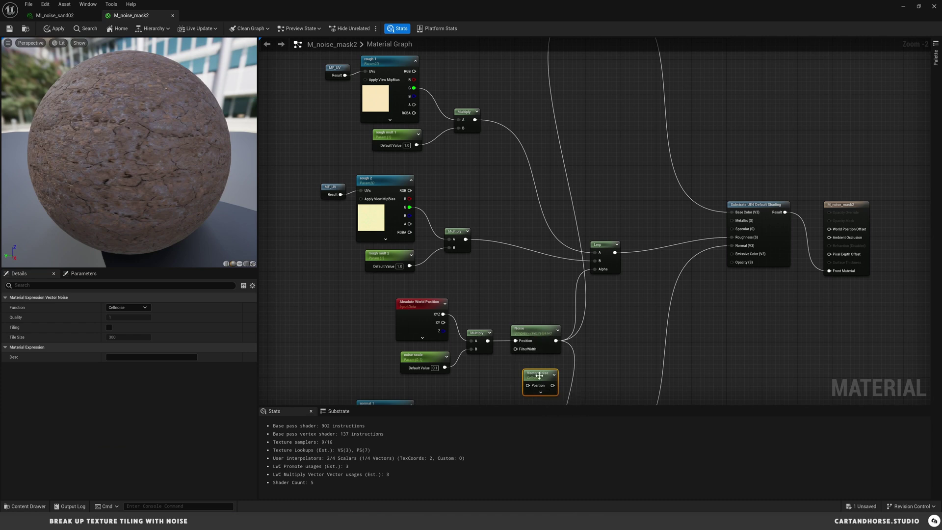
pyautogui.press('Delete')
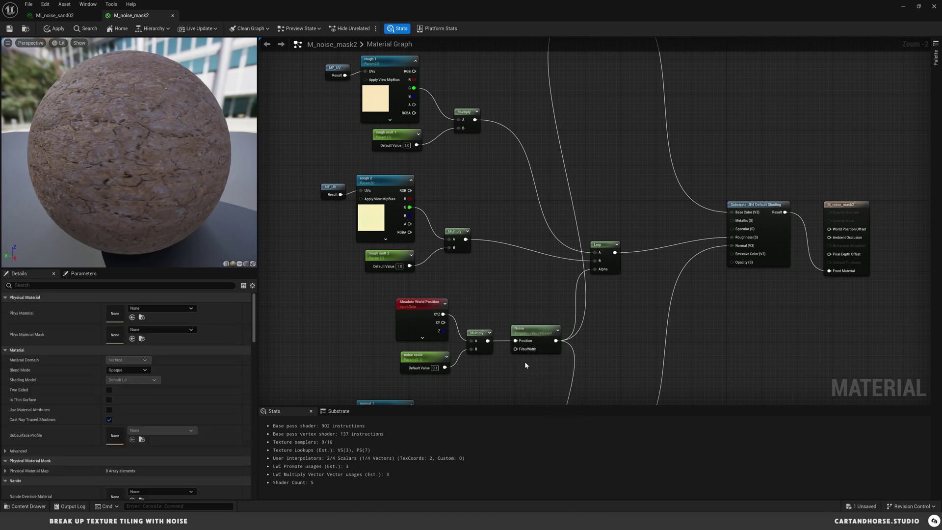
# - Examine how Absolute World Position and noise scale drive the Noise mask into the Lerp, and return to MI_noise_sand02
pyautogui.moveTo(527, 367); pyautogui.dragTo(528, 344, button='right')
pyautogui.scroll(1, 525, 343)
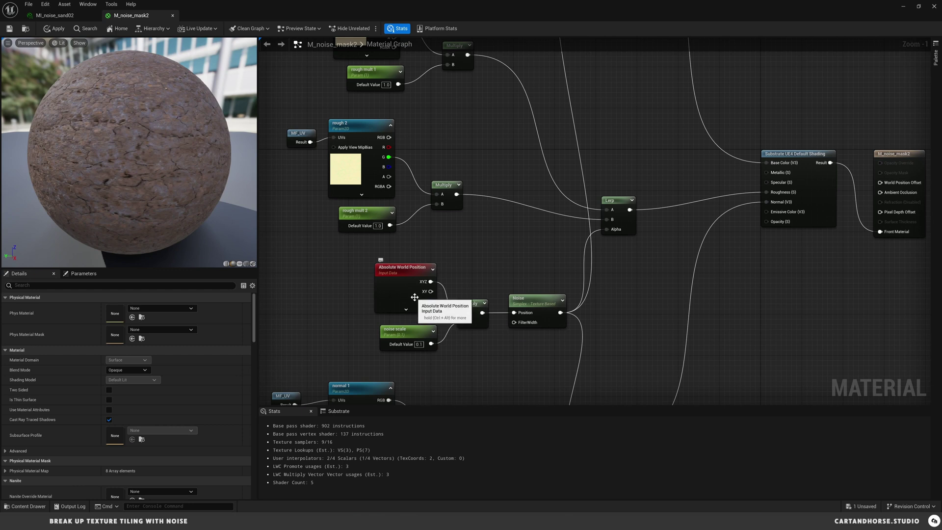
pyautogui.moveTo(415, 297); pyautogui.dragTo(452, 317, button='right')
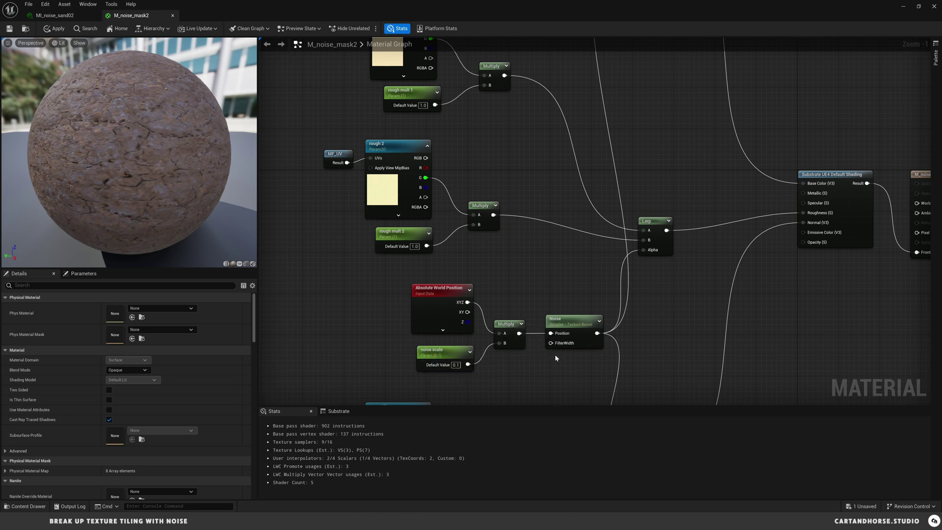
pyautogui.moveTo(555, 354); pyautogui.dragTo(507, 355, button='right')
pyautogui.moveTo(600, 341); pyautogui.dragTo(553, 350, button='right')
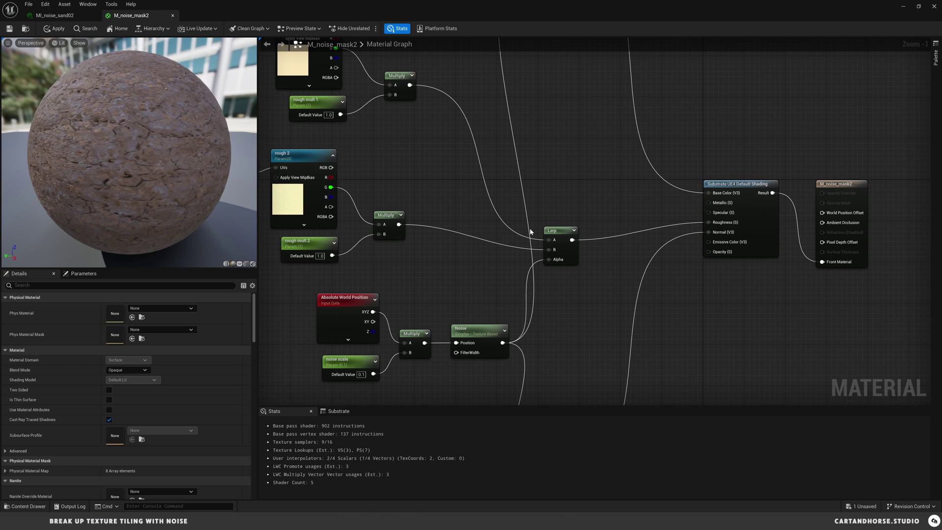
pyautogui.moveTo(577, 228); pyautogui.dragTo(607, 263, button='right')
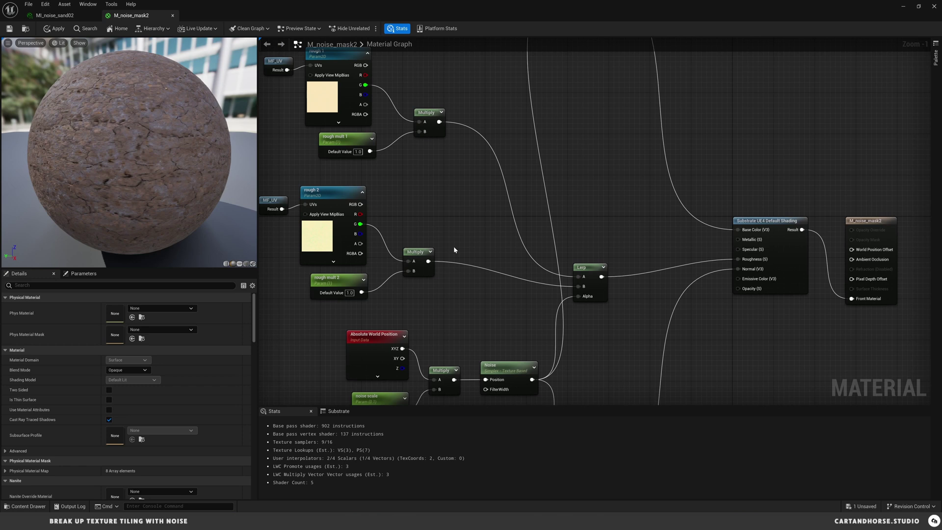
pyautogui.moveTo(283, 205); pyautogui.dragTo(339, 203, button='right')
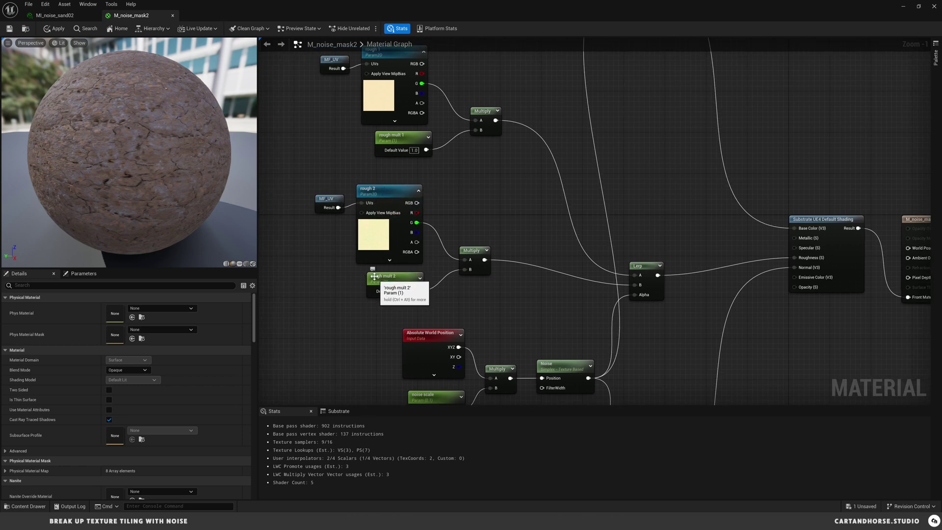
pyautogui.click(54, 15)
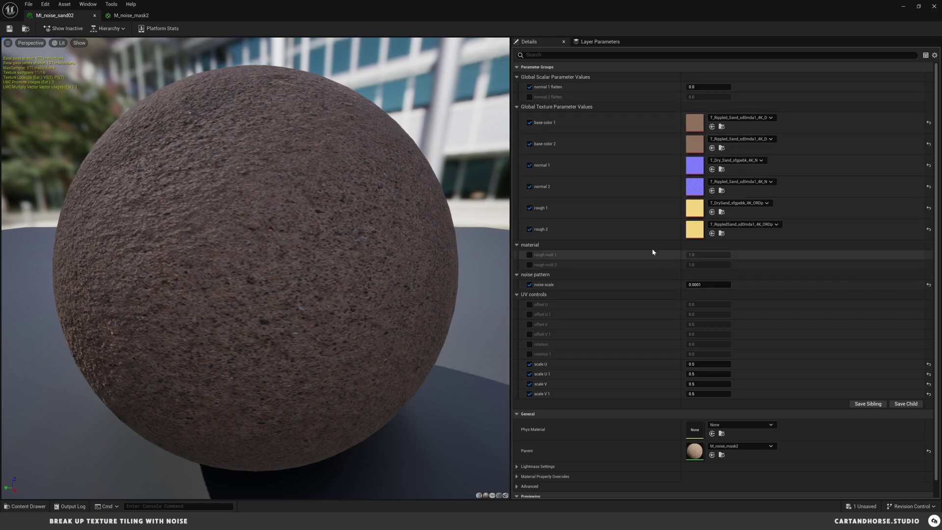
# - Return to M_noise_mask2 and examine how the base color, rough and normal texture pairs are each blended through their own Lerp
pyautogui.click(131, 15)
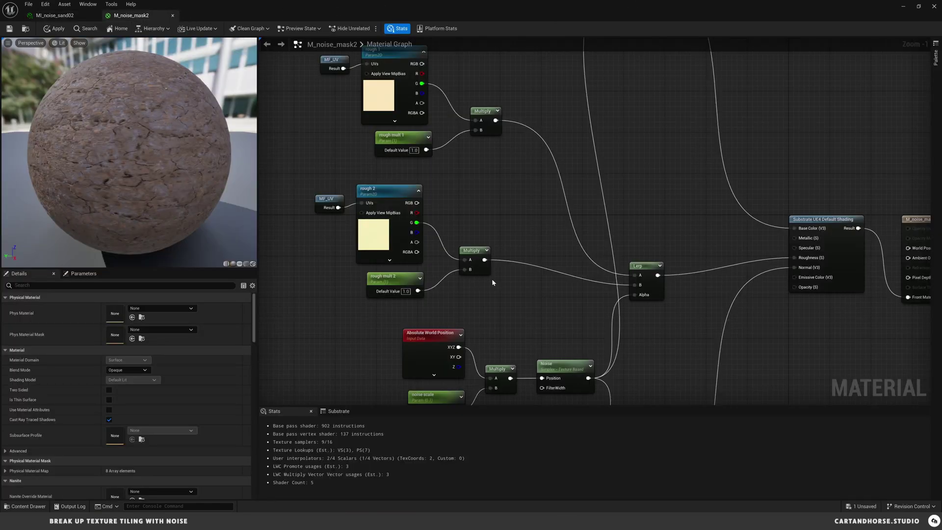
pyautogui.moveTo(493, 282); pyautogui.dragTo(422, 269, button='right')
pyautogui.moveTo(576, 276); pyautogui.dragTo(538, 276, button='right')
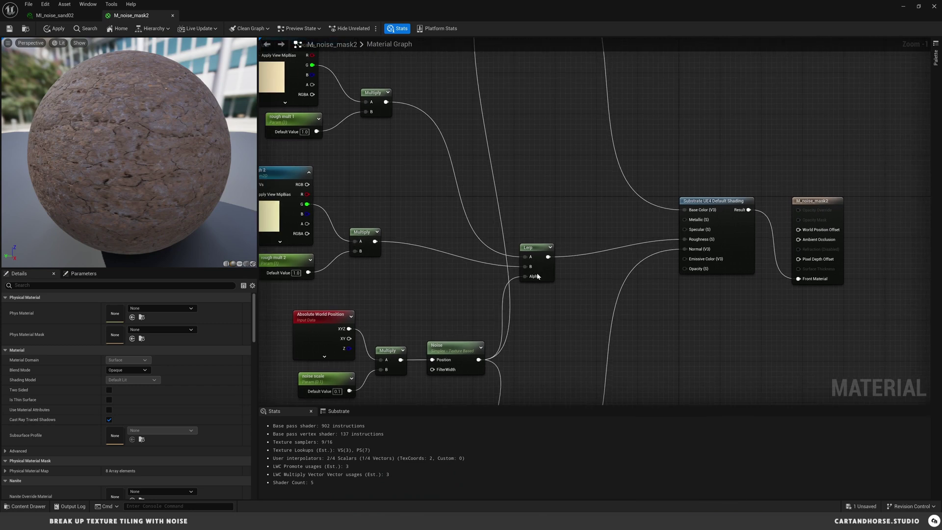
pyautogui.moveTo(429, 210); pyautogui.dragTo(449, 238, button='right')
pyautogui.moveTo(304, 86); pyautogui.dragTo(363, 113, button='right')
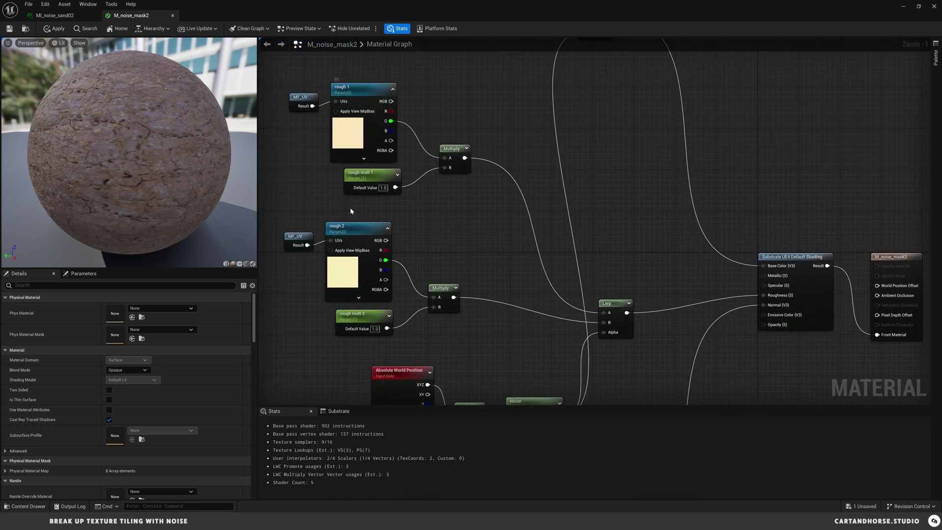
pyautogui.moveTo(474, 390); pyautogui.dragTo(440, 312, button='right')
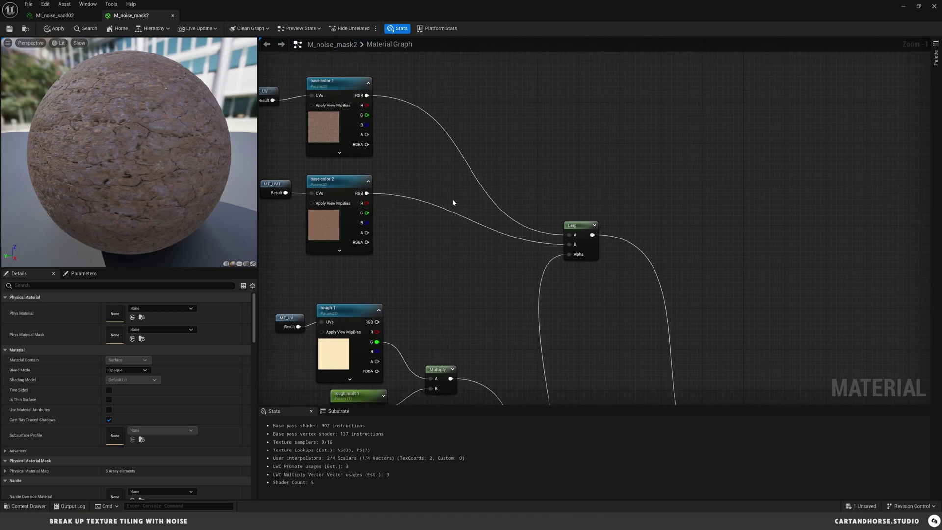
pyautogui.moveTo(571, 280); pyautogui.dragTo(560, 195, button='right')
pyautogui.scroll(-1, 556, 202)
pyautogui.moveTo(515, 336); pyautogui.dragTo(502, 440, button='right')
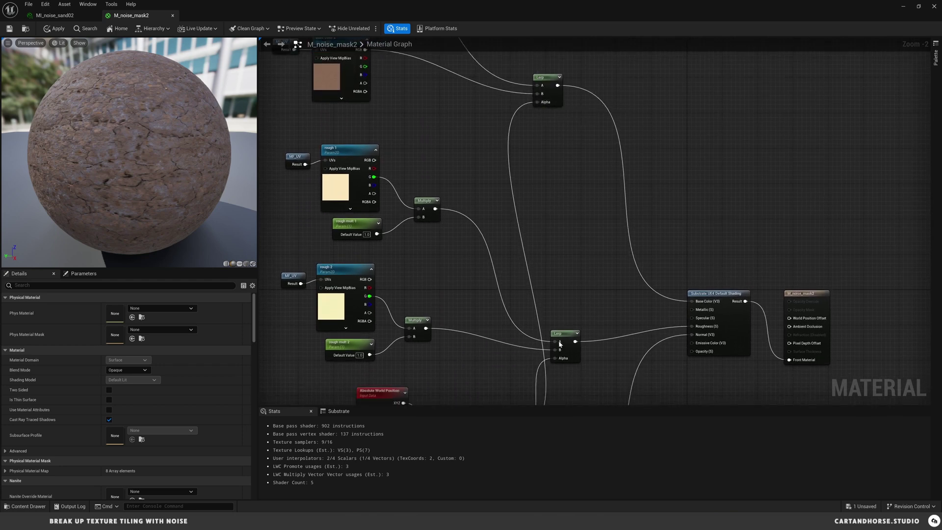
pyautogui.moveTo(559, 342); pyautogui.dragTo(561, 154, button='right')
pyautogui.moveTo(471, 353); pyautogui.dragTo(457, 313, button='right')
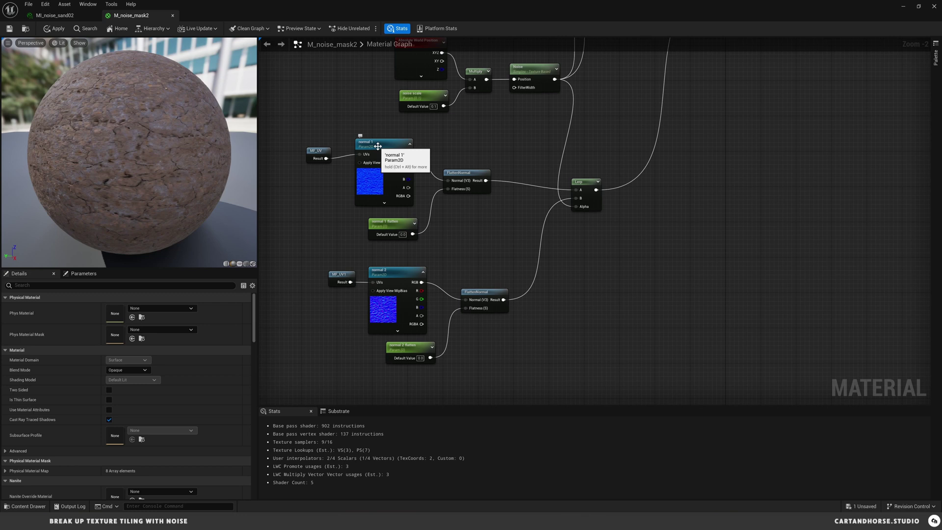
# - Examine how the Lerp outputs feed the Substrate UE4 Default Shading node, and return to MI_noise_sand02
pyautogui.moveTo(632, 92); pyautogui.dragTo(450, 335, button='right')
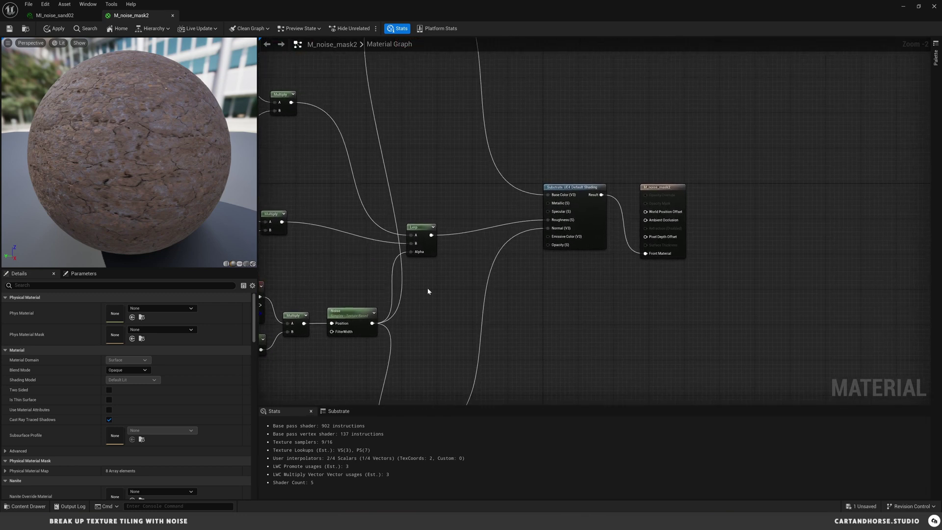
pyautogui.moveTo(465, 320); pyautogui.dragTo(465, 222, button='right')
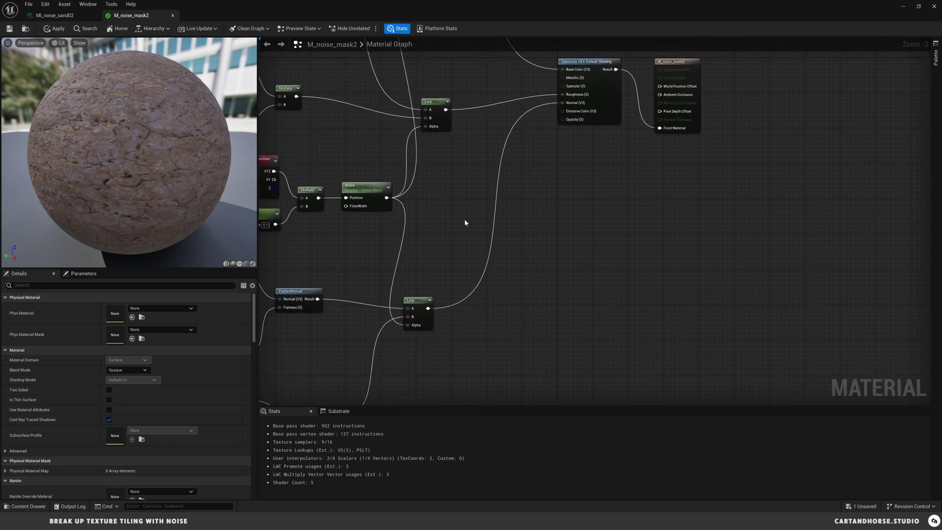
pyautogui.moveTo(565, 104); pyautogui.dragTo(549, 187, button='right')
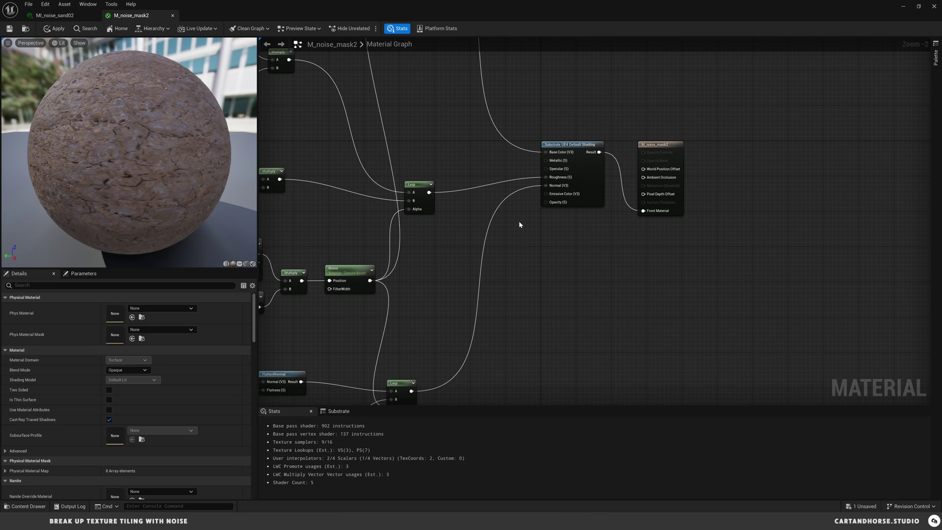
pyautogui.moveTo(496, 162); pyautogui.dragTo(499, 213, button='right')
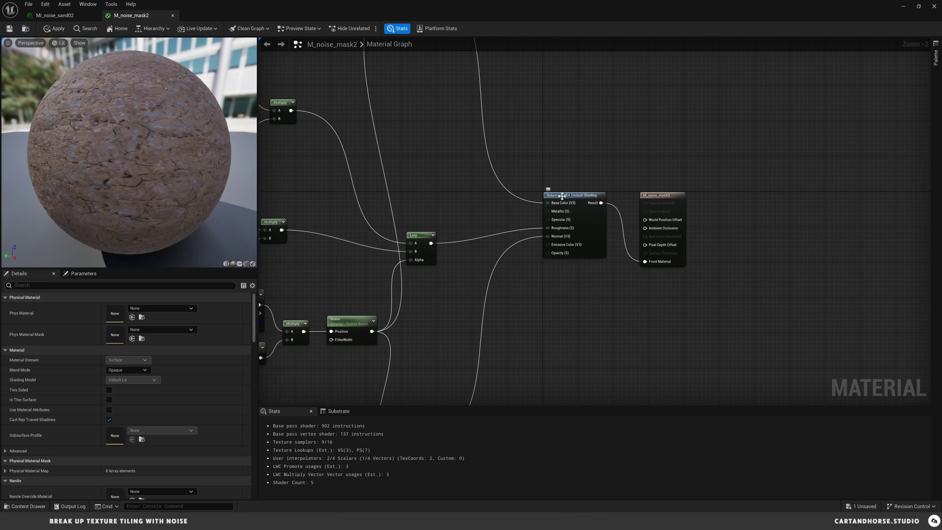
pyautogui.moveTo(579, 153); pyautogui.dragTo(599, 238, button='right')
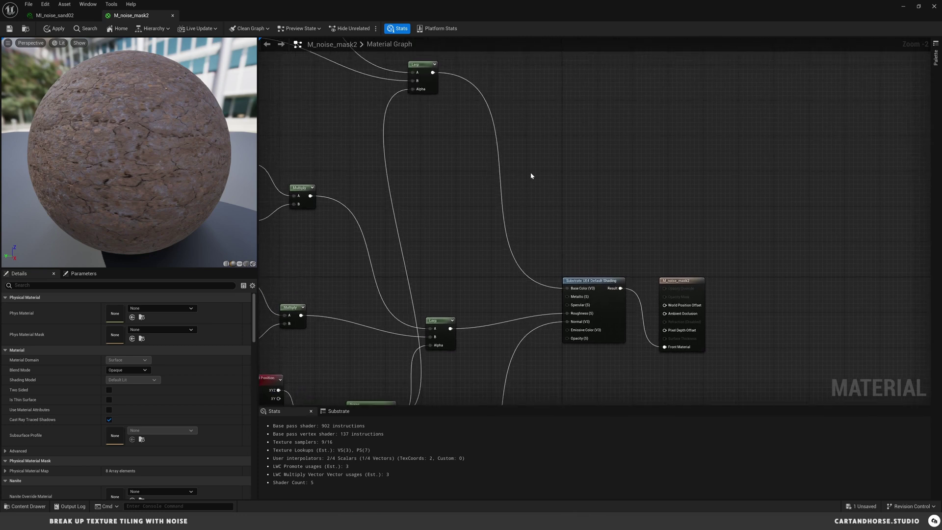
pyautogui.scroll(-3, 613, 206)
pyautogui.moveTo(652, 202); pyautogui.dragTo(627, 163, button='right')
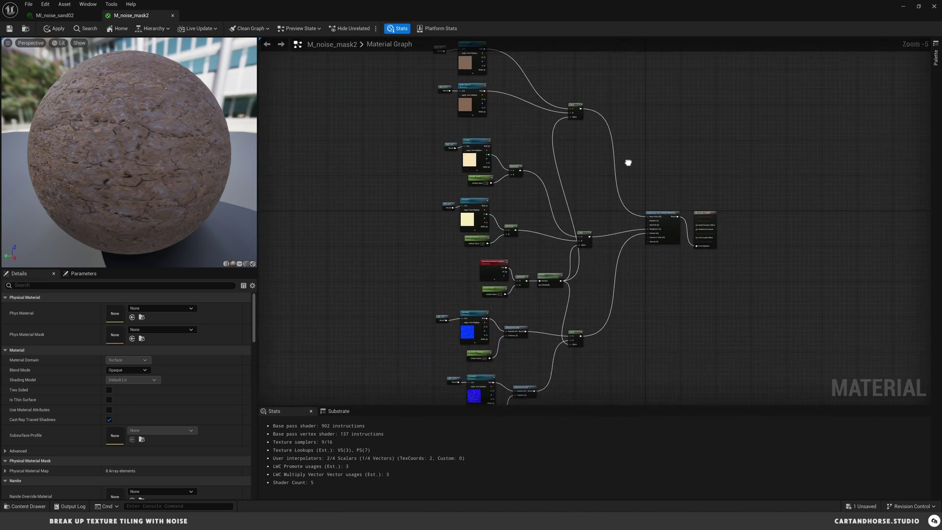
pyautogui.scroll(2, 526, 261)
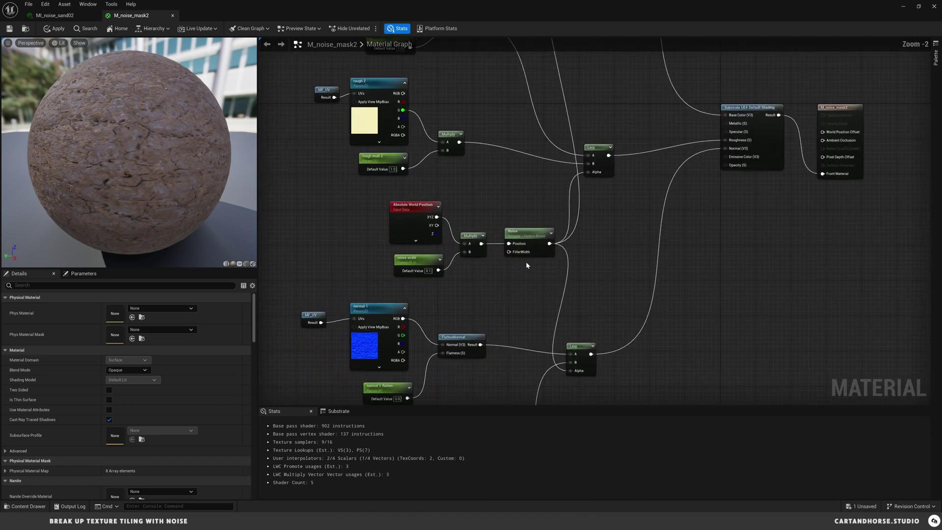
pyautogui.click(54, 15)
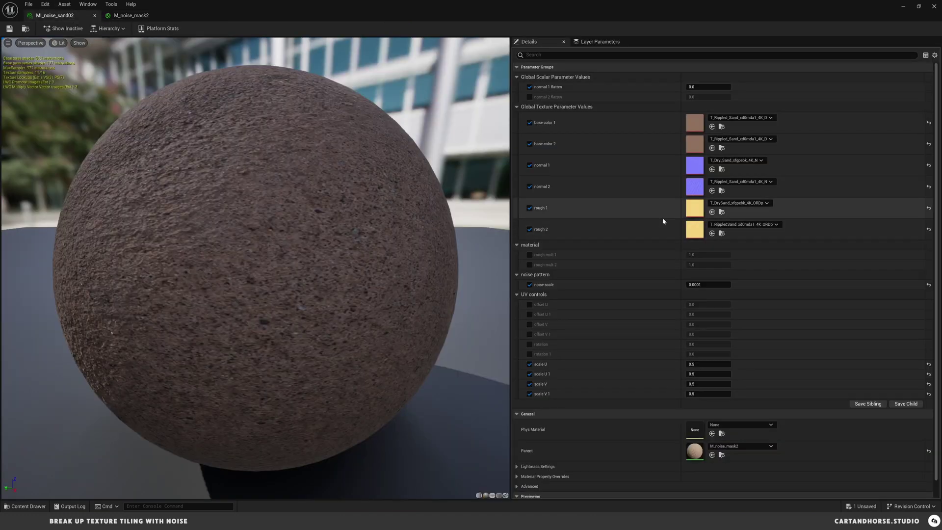
# - Go back to the level, select the large central pyramid, and open its MI_mask_mud_dry instance and the parent M_noise_mask material
pyautogui.click(904, 7)
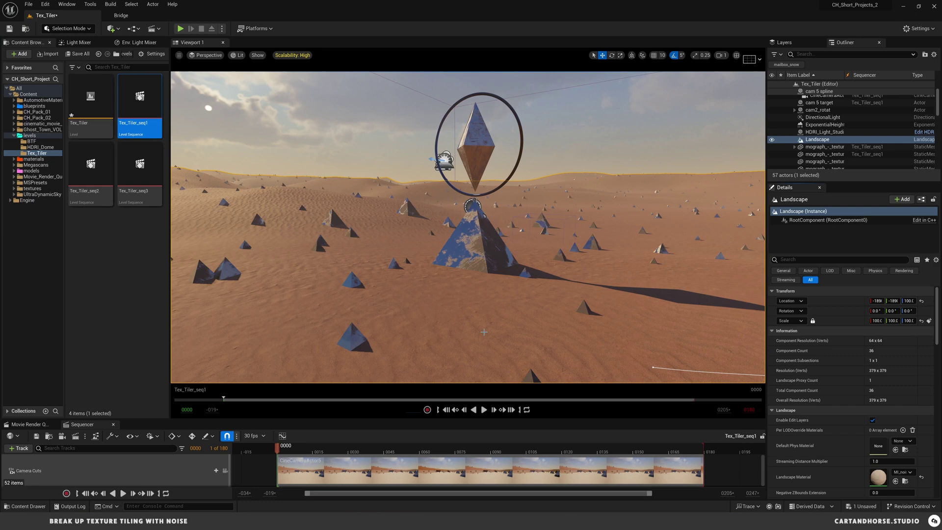
pyautogui.click(474, 243)
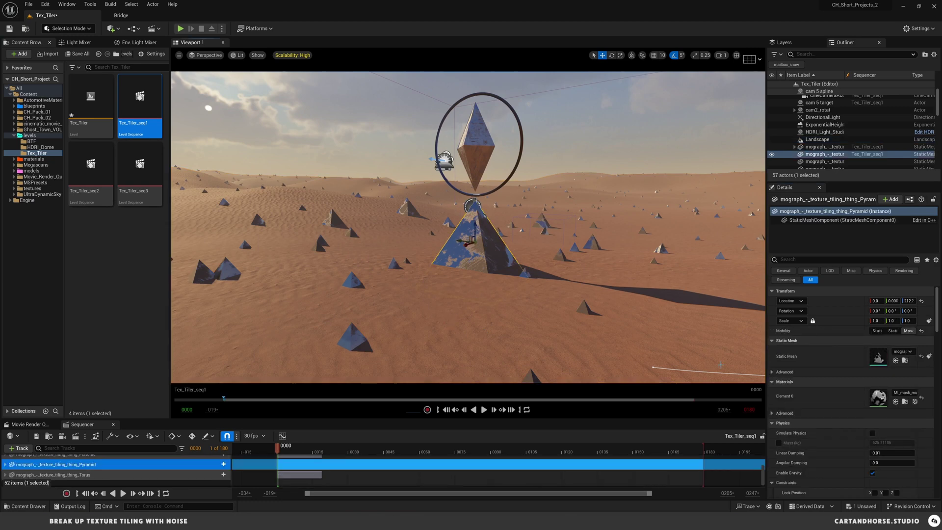
pyautogui.doubleClick(863, 399)
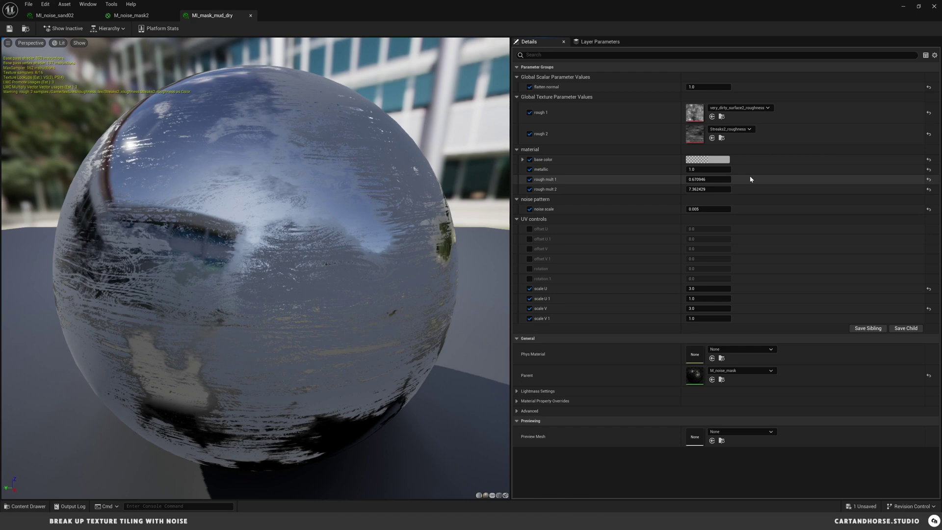
pyautogui.doubleClick(694, 375)
# - Examine the M_noise_mask graph, including the two rough textures, the Noise-driven Lerp, base color, metallic and flattened normal inputs
pyautogui.moveTo(385, 145); pyautogui.dragTo(470, 205, button='right')
pyautogui.moveTo(373, 219); pyautogui.dragTo(496, 193, button='right')
pyautogui.scroll(-2, 496, 193)
pyautogui.moveTo(389, 198); pyautogui.dragTo(528, 214, button='right')
pyautogui.moveTo(449, 175); pyautogui.dragTo(469, 222, button='right')
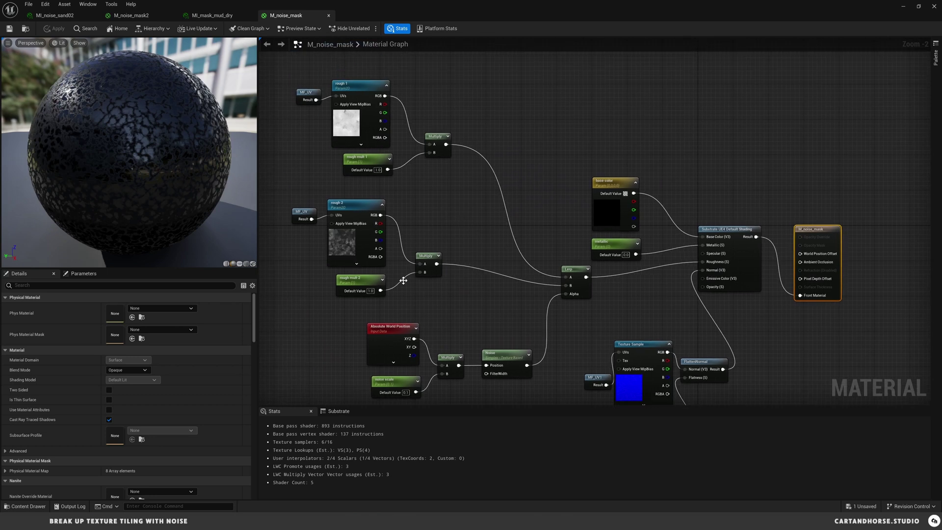
pyautogui.moveTo(620, 199); pyautogui.dragTo(571, 192, button='right')
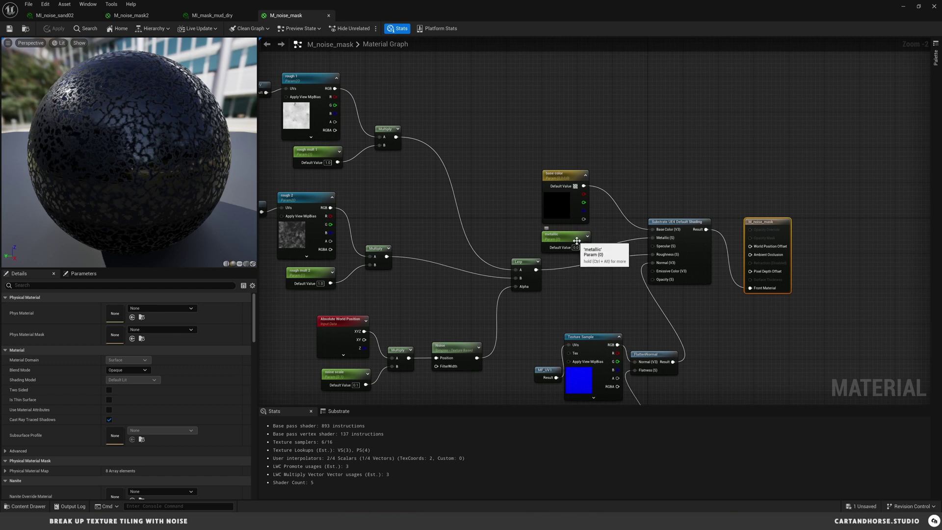
pyautogui.moveTo(578, 300); pyautogui.dragTo(561, 247, button='right')
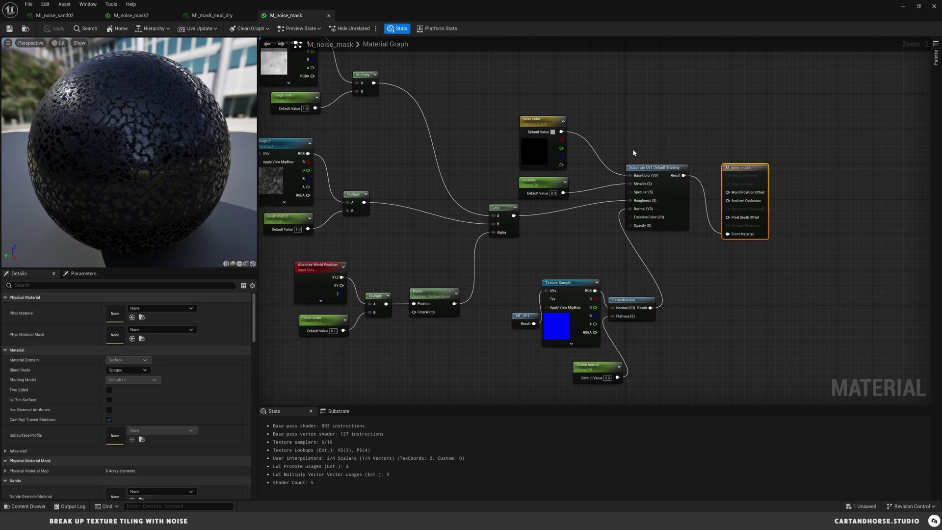
pyautogui.moveTo(452, 233); pyautogui.dragTo(535, 242, button='right')
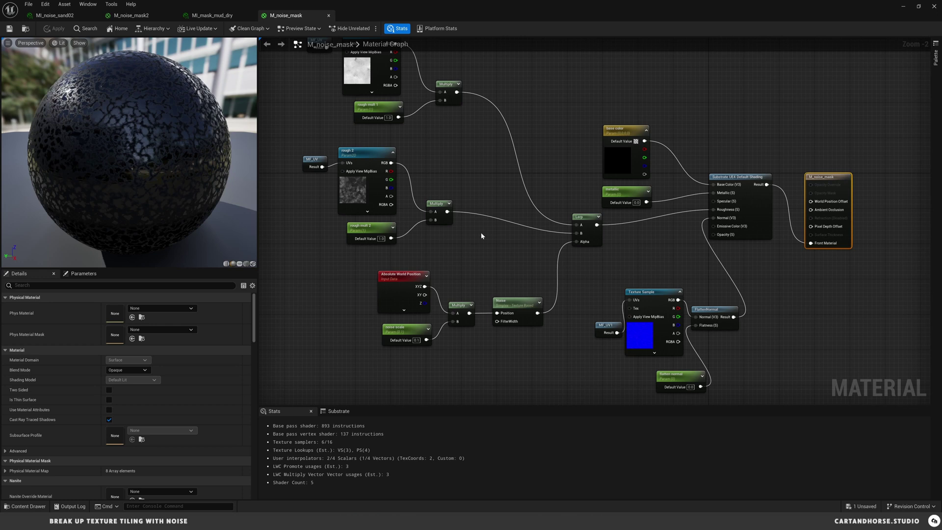
# - Look at the central pyramid up close in the level, and reopen its MI_mask_mud_dry instance in a smaller window beside the viewport
pyautogui.click(904, 7)
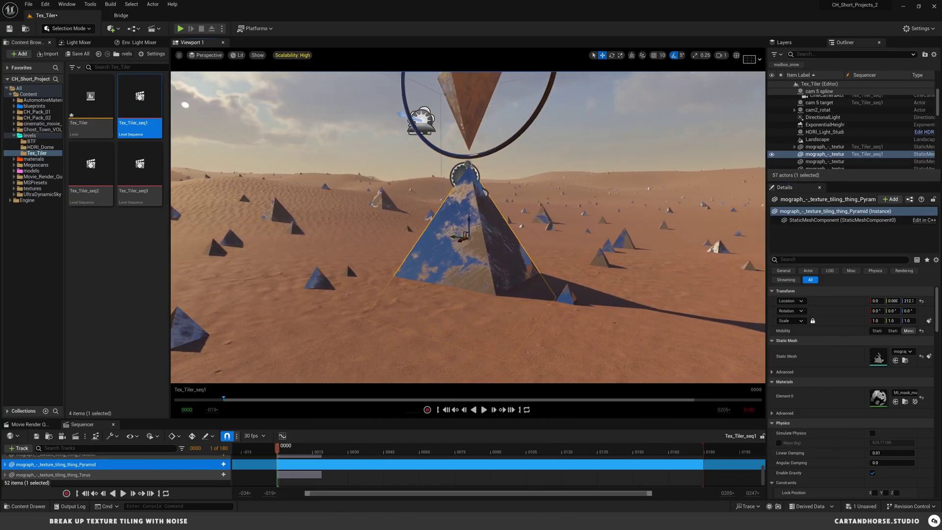
pyautogui.press('Escape')
pyautogui.moveTo(498, 266); pyautogui.dragTo(493, 313)
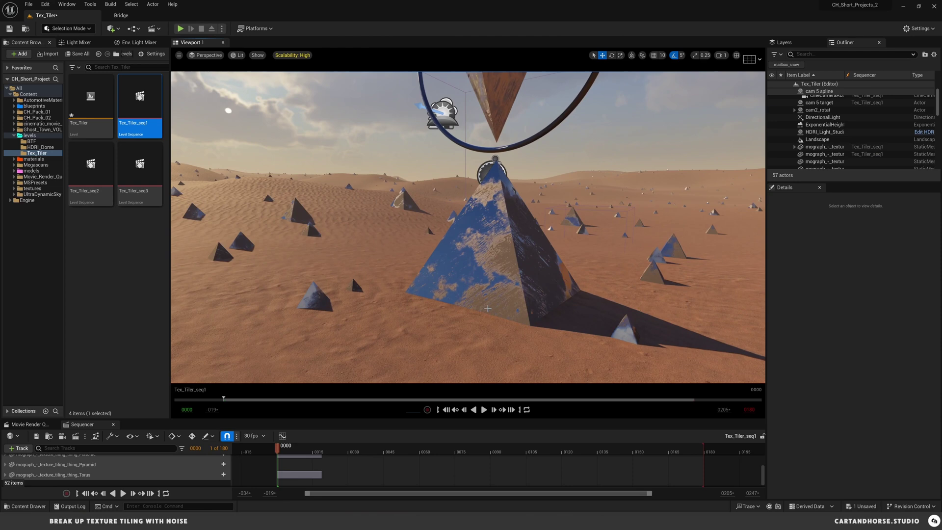
pyautogui.moveTo(489, 307); pyautogui.dragTo(500, 273, button='right')
pyautogui.click(500, 273)
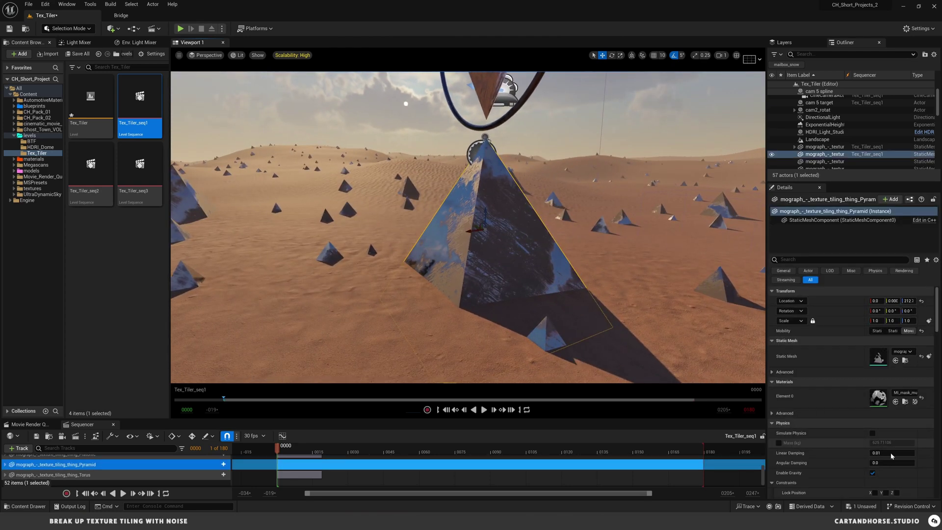
pyautogui.doubleClick(882, 403)
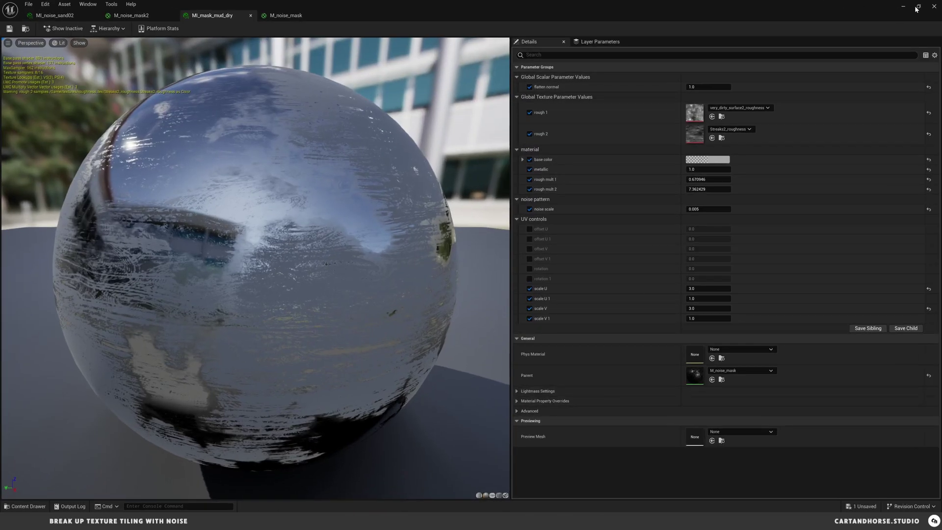
pyautogui.click(919, 7)
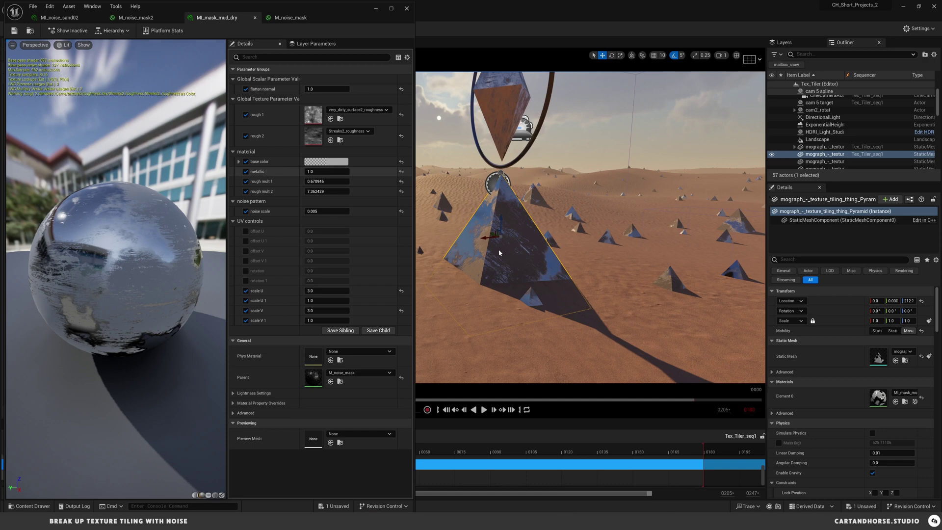
# - Adjust the MI_mask_mud_dry roughness multipliers, setting rough mult 1 to 2.742896 and rough mult 2 to 0.678185
pyautogui.moveTo(498, 249); pyautogui.dragTo(533, 249, button='right')
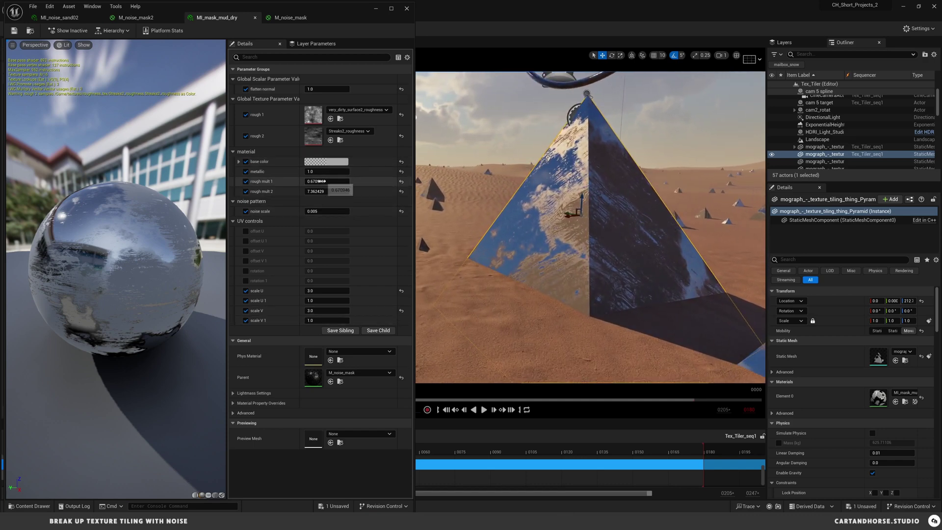
pyautogui.moveTo(319, 181)
pyautogui.mouseDown()
pyautogui.moveTo(426, 181)
pyautogui.moveTo(322, 181)
pyautogui.moveTo(358, 192)
pyautogui.moveTo(316, 191)
pyautogui.mouseUp()
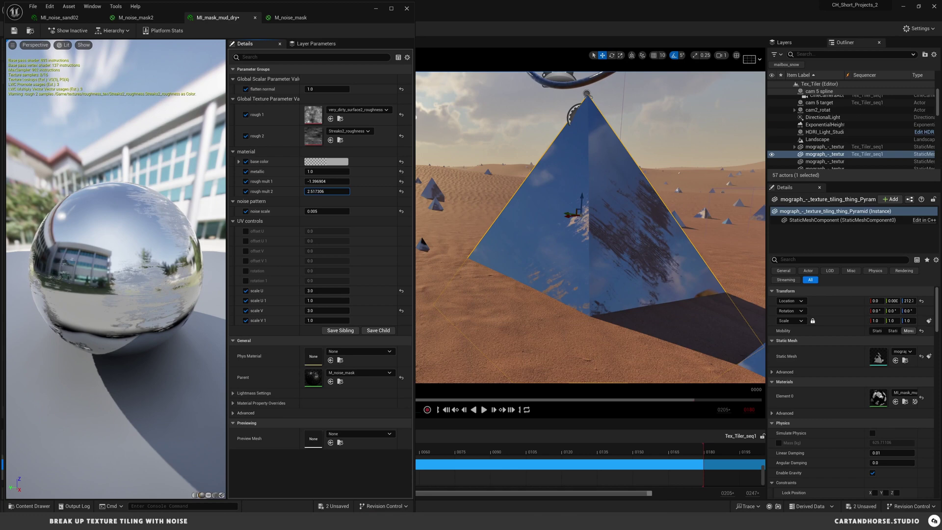
pyautogui.moveTo(327, 191); pyautogui.dragTo(373, 191)
pyautogui.moveTo(317, 181); pyautogui.dragTo(376, 181)
pyautogui.moveTo(322, 191); pyautogui.dragTo(264, 191)
# - Deselect the pyramid and inspect its roughness pattern from close up, from farther away and against the surrounding desert
pyautogui.scroll(-5, 627, 193)
pyautogui.scroll(3, 627, 194)
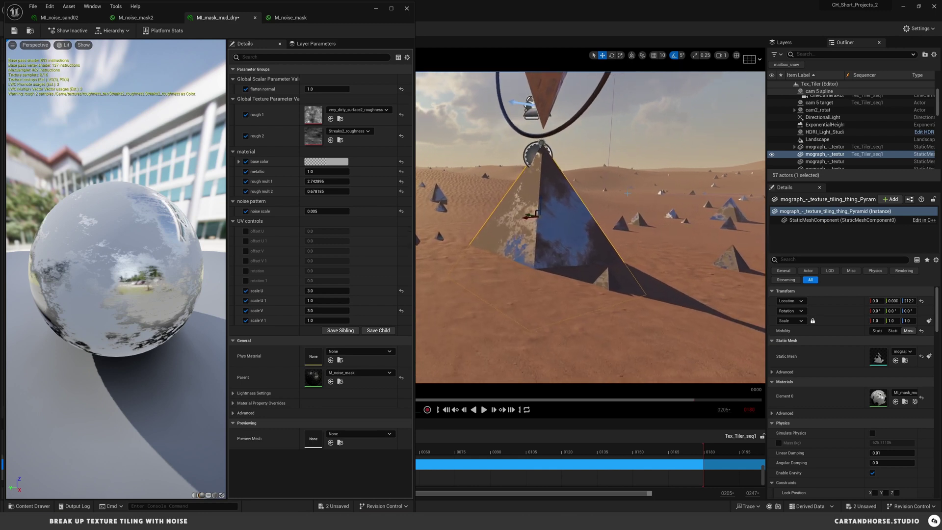
pyautogui.press('Escape')
pyautogui.press('w')
pyautogui.moveTo(628, 193); pyautogui.dragTo(662, 194, button='right')
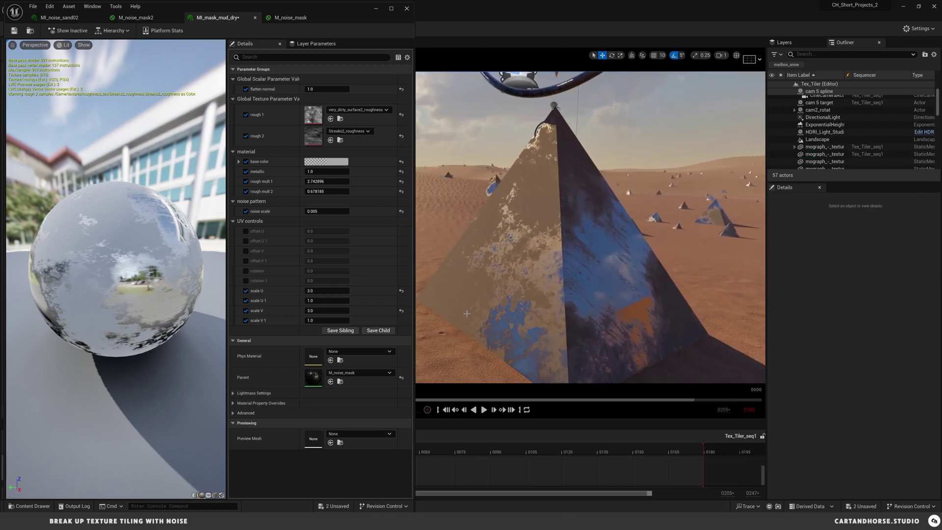
pyautogui.moveTo(466, 313); pyautogui.dragTo(441, 313, button='right')
pyautogui.press('d')
pyautogui.press('s')
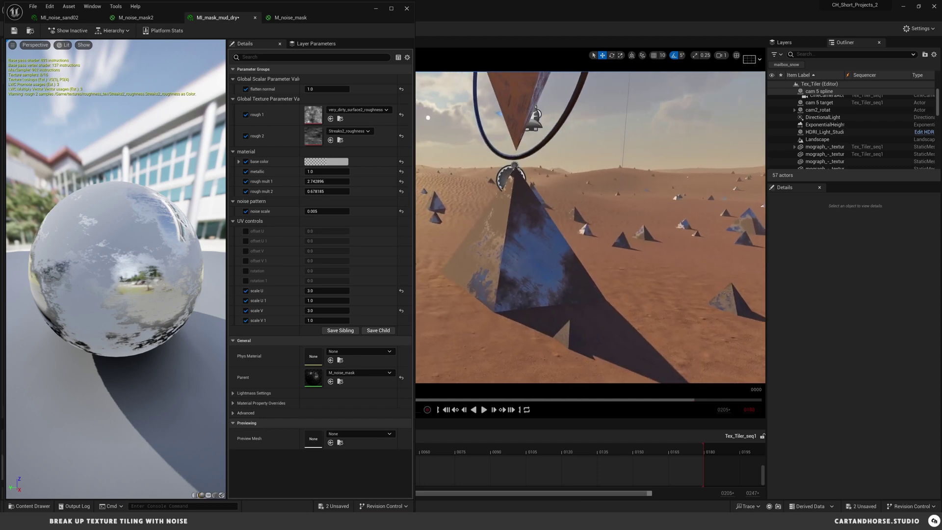
pyautogui.moveTo(589, 259); pyautogui.dragTo(536, 259, button='right')
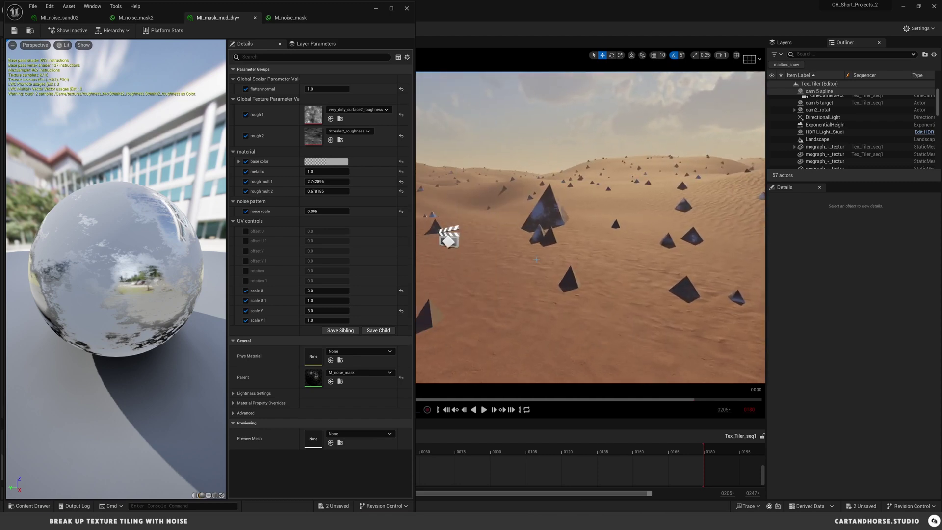
pyautogui.moveTo(475, 167); pyautogui.dragTo(661, 224, button='right')
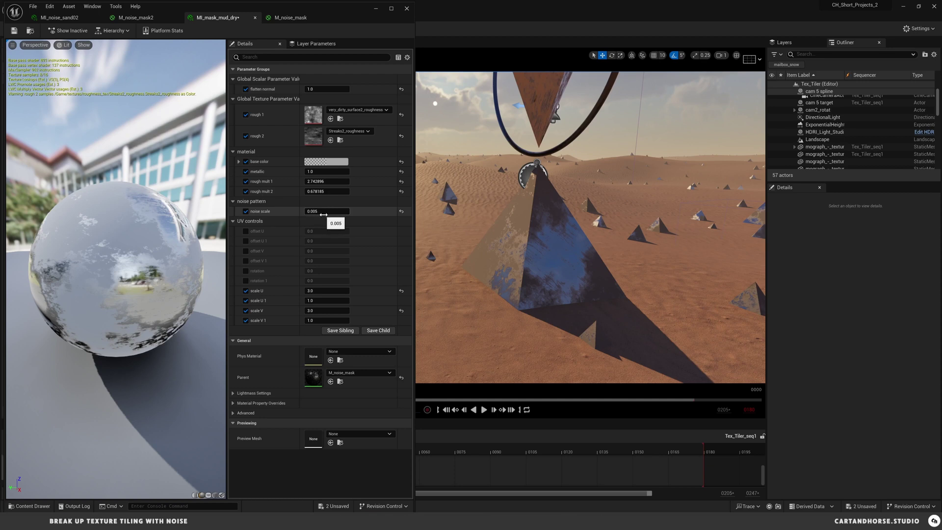
# - Reset the noise scale of MI_mask_mud_dry to its default of 0.1 and inspect the pattern on the pyramid from several angles
pyautogui.click(402, 211)
pyautogui.press('w')
pyautogui.moveTo(540, 231); pyautogui.dragTo(480, 263, button='right')
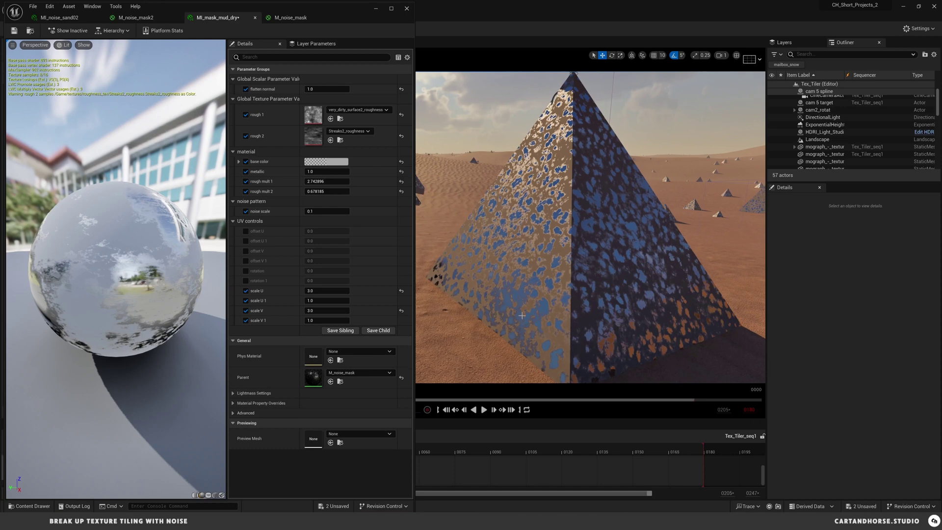
pyautogui.moveTo(588, 227)
pyautogui.mouseDown(button='right')
pyautogui.moveTo(555, 226)
pyautogui.moveTo(618, 230)
pyautogui.moveTo(583, 230)
pyautogui.moveTo(598, 231)
pyautogui.mouseUp(button='right')
pyautogui.press('a')
pyautogui.press('w')
pyautogui.press('s')
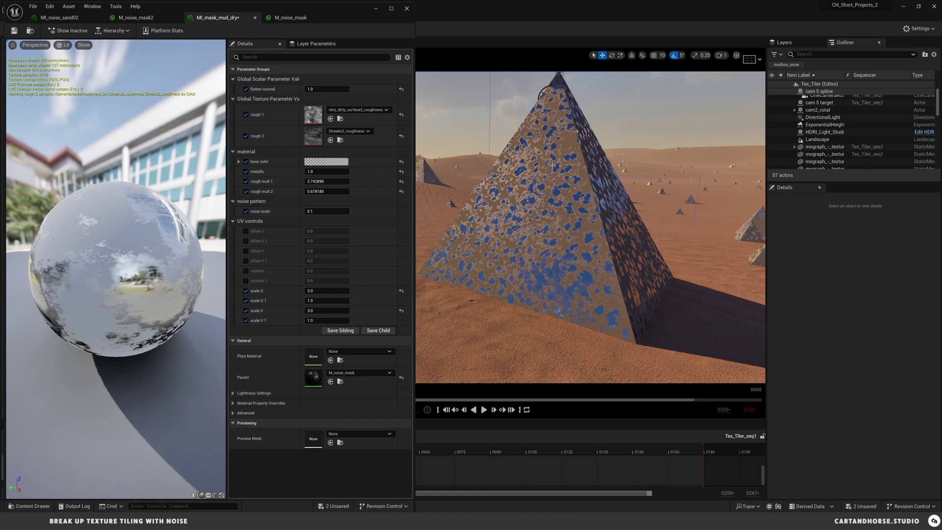
# - Try a noise scale of 0.01 on MI_mask_mud_dry and inspect the larger patches on the pyramid from a shifted angle
pyautogui.click(325, 211)
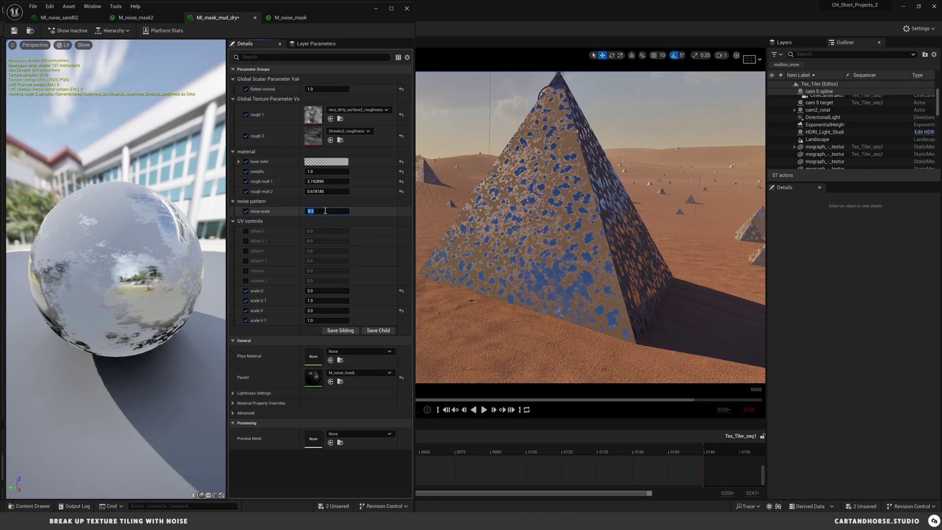
pyautogui.write('.01')
pyautogui.press('Return')
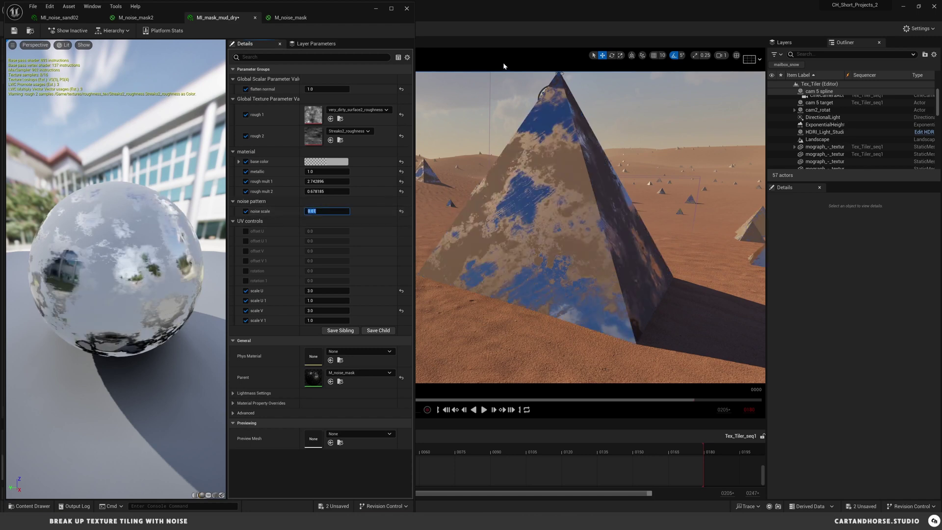
pyautogui.press('s')
pyautogui.moveTo(589, 226); pyautogui.dragTo(564, 225, button='right')
pyautogui.press('w')
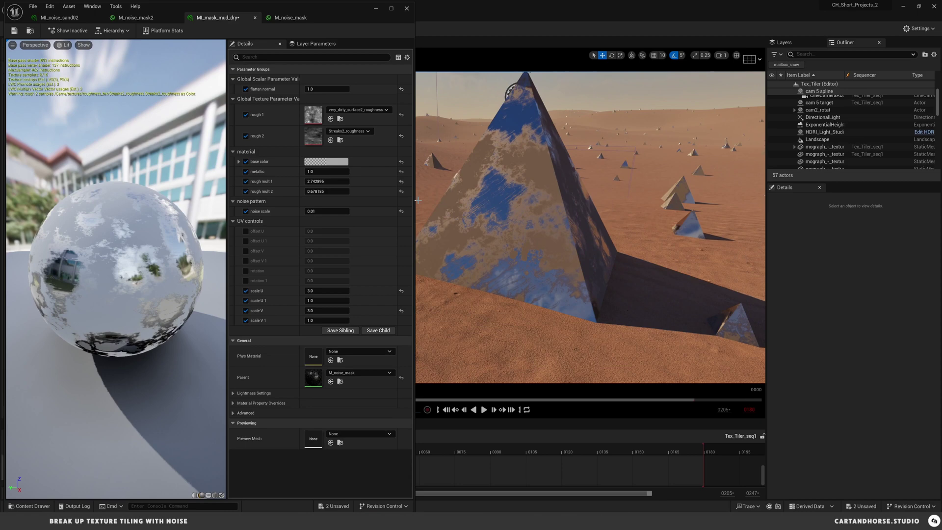
# - Set the MI_mask_mud_dry noise scale to 0.005, check the pyramid, and raise the scale to 0.447667 and beyond for a fine pattern
pyautogui.click(340, 213)
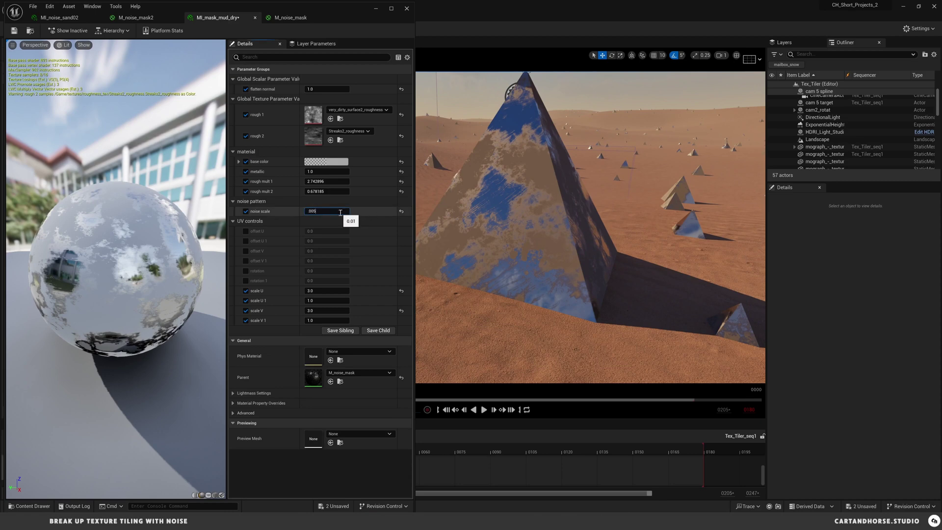
pyautogui.press('Return')
pyautogui.moveTo(555, 186); pyautogui.dragTo(554, 152, button='right')
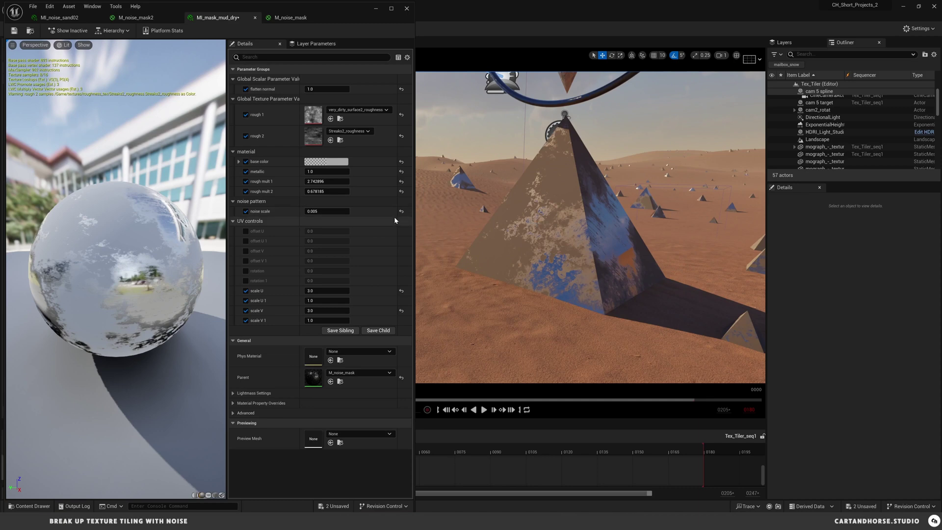
pyautogui.moveTo(326, 211); pyautogui.dragTo(405, 211)
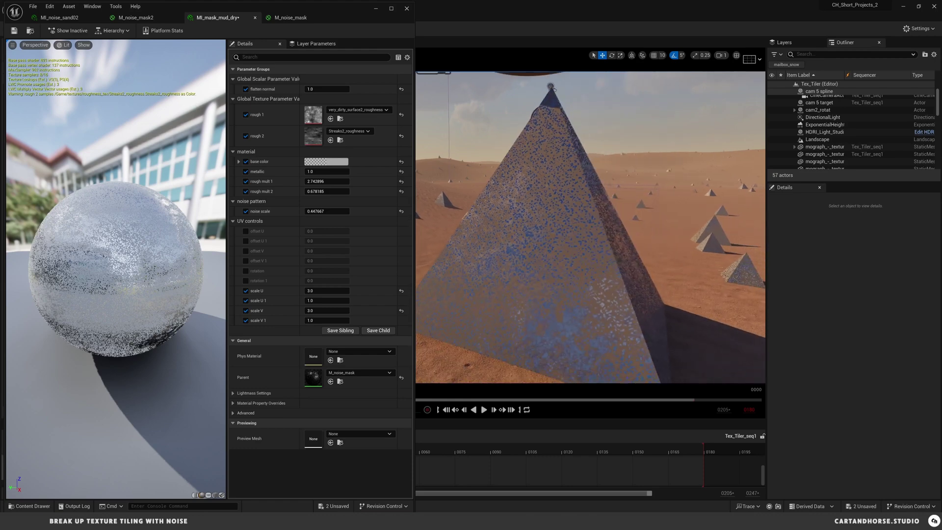
pyautogui.moveTo(337, 211); pyautogui.dragTo(366, 211)
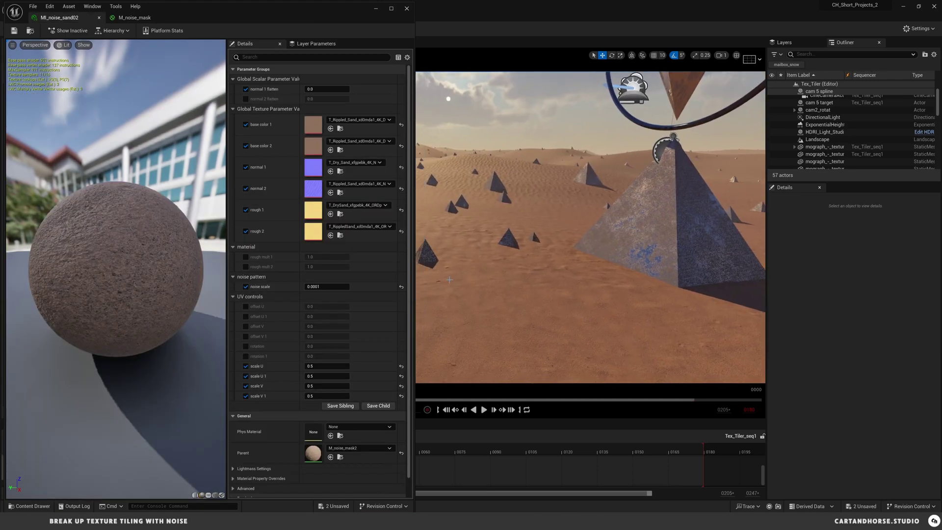
# - Narrow the MI_noise_sand02 editor window to uncover more of the viewport and frame the desert sand
pyautogui.moveTo(414, 263); pyautogui.dragTo(273, 263)
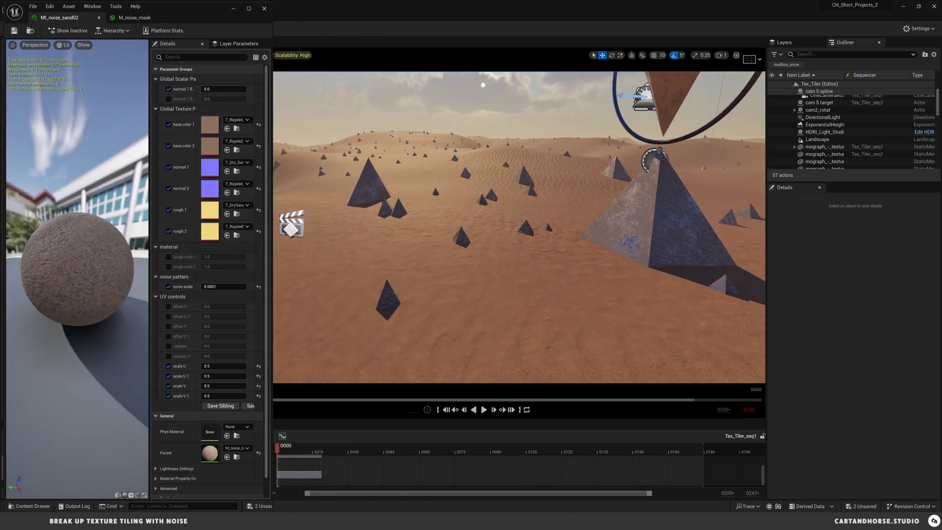
pyautogui.moveTo(442, 255); pyautogui.dragTo(374, 304, button='right')
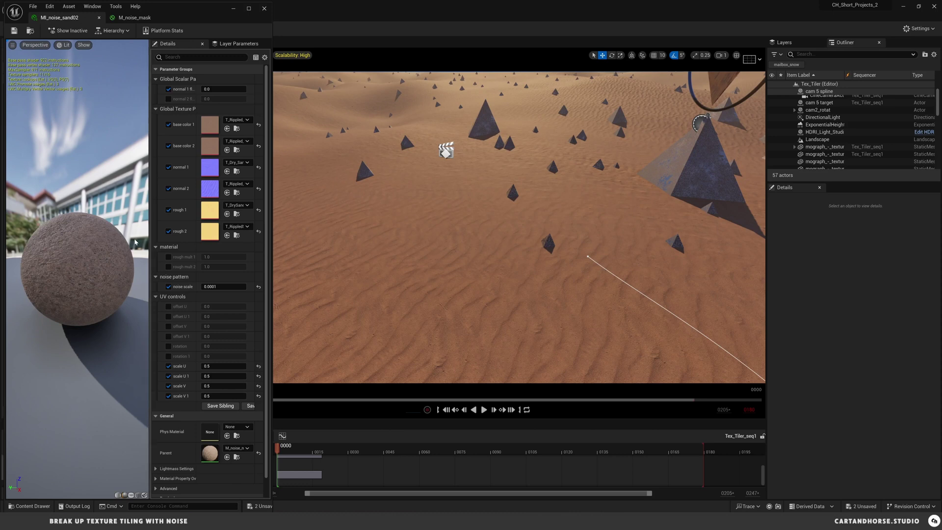
# - Try noise scales of 10 and 1 on MI_noise_sand02 and inspect how the two sand textures blend on the landscape
pyautogui.click(259, 287)
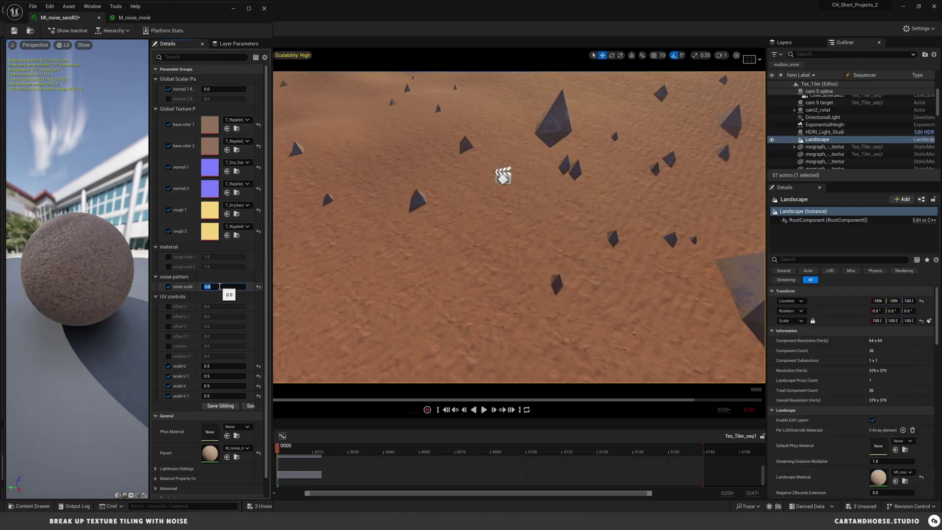
pyautogui.write('10')
pyautogui.press('Return')
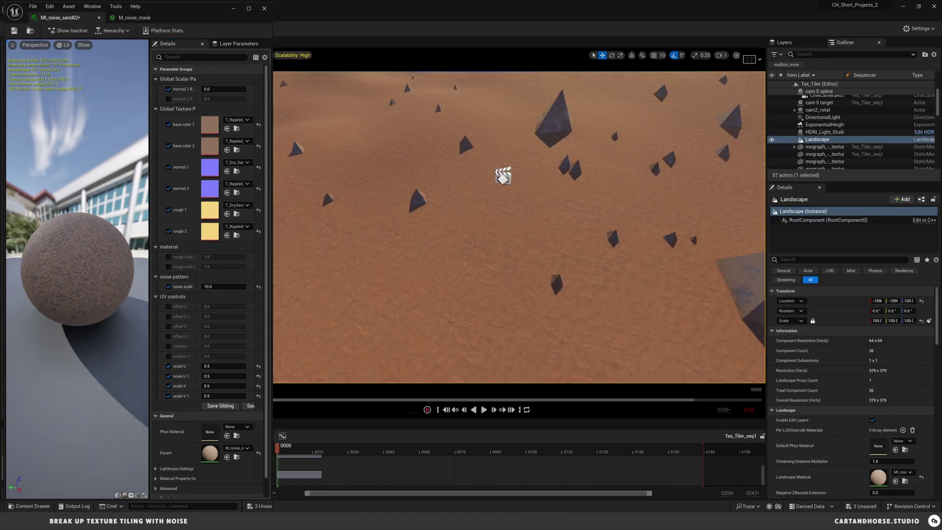
pyautogui.click(219, 286)
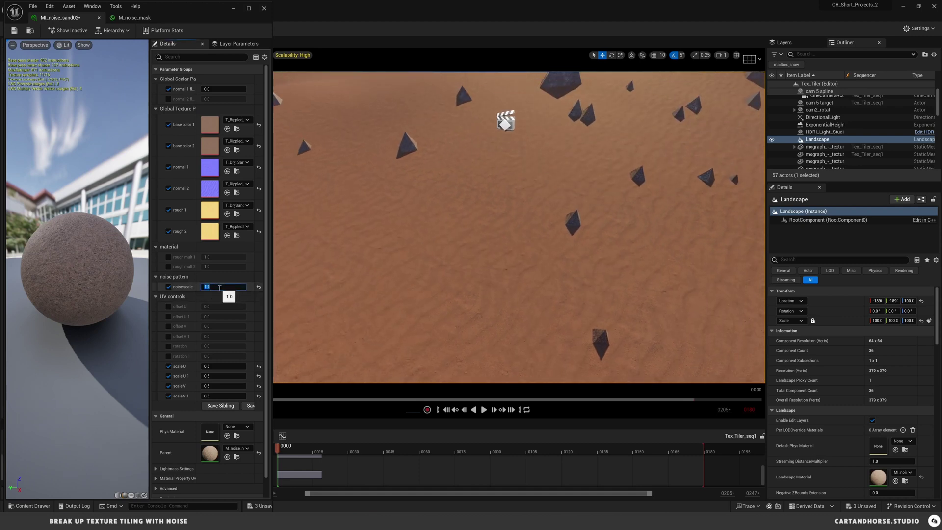
pyautogui.moveTo(415, 258); pyautogui.dragTo(434, 251, button='right')
pyautogui.press('w')
pyautogui.press('e')
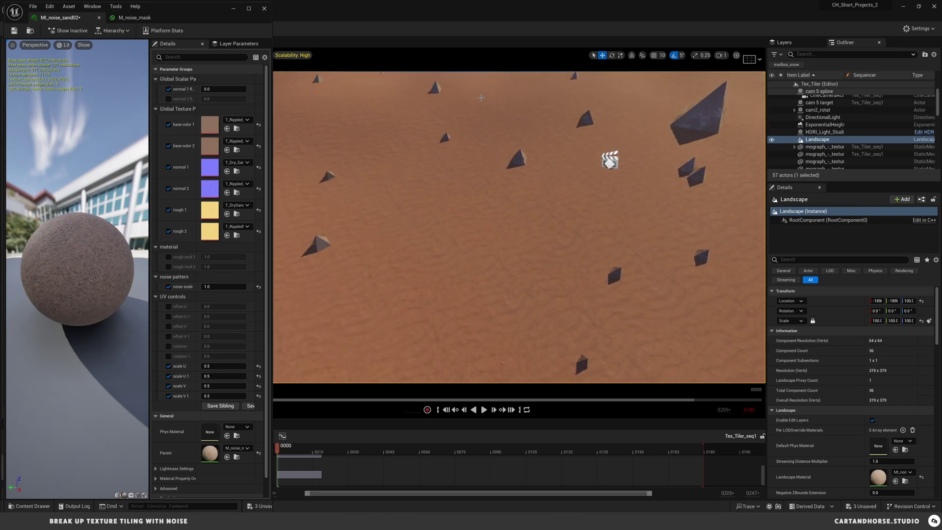
# - Try a noise scale of 0.01 on MI_noise_sand02 and inspect the landscape's sand from above and close up
pyautogui.click(220, 287)
pyautogui.write('.01')
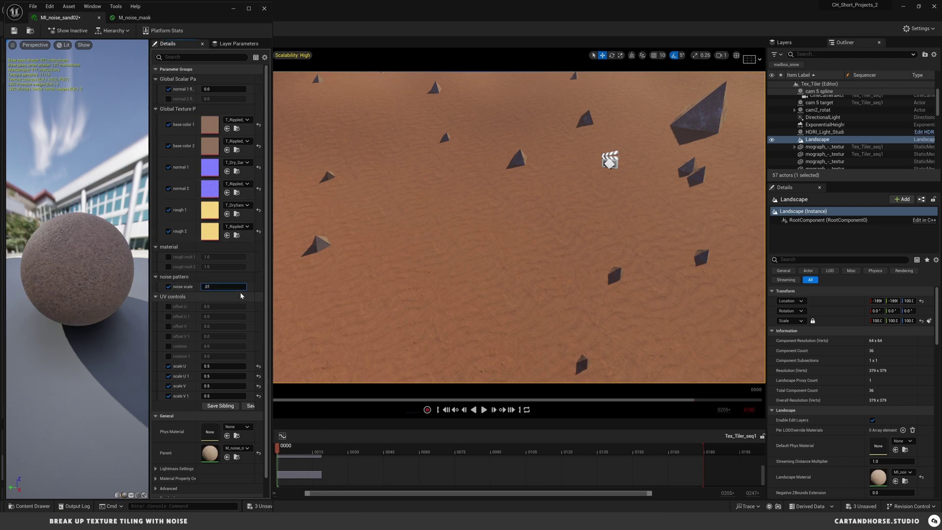
pyautogui.press('Return')
pyautogui.moveTo(519, 227); pyautogui.dragTo(601, 277, button='right')
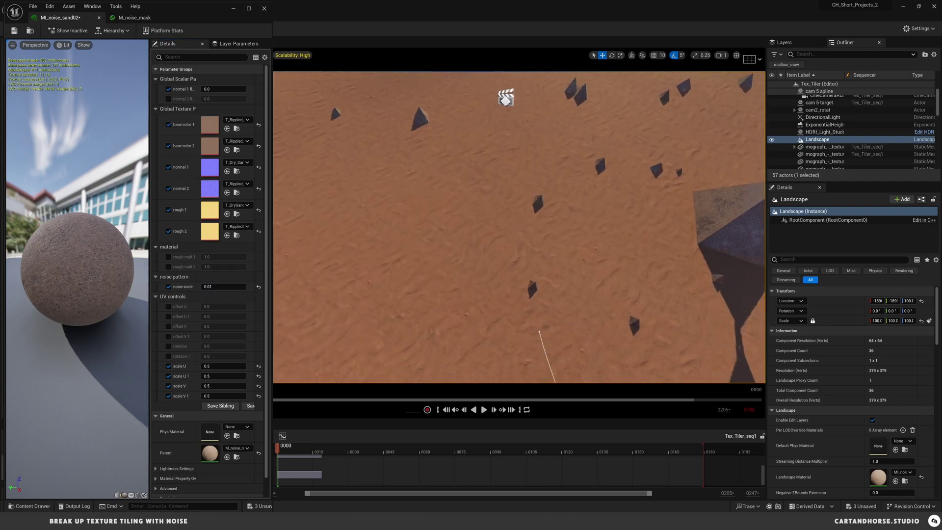
pyautogui.moveTo(515, 223); pyautogui.dragTo(497, 229, button='right')
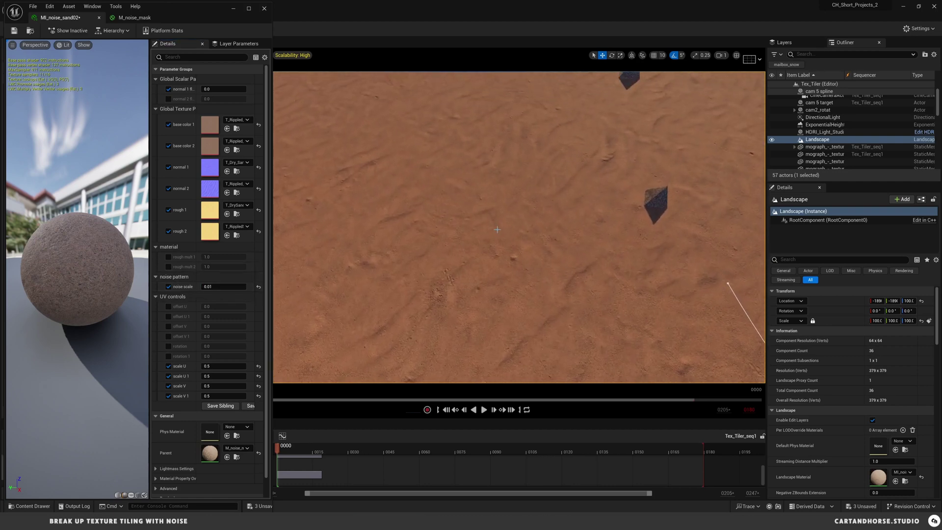
# - Try a noise scale of 0.001 on MI_noise_sand02 and inspect the sand up close, from above and toward the horizon
pyautogui.click(221, 285)
pyautogui.write('.001')
pyautogui.press('Return')
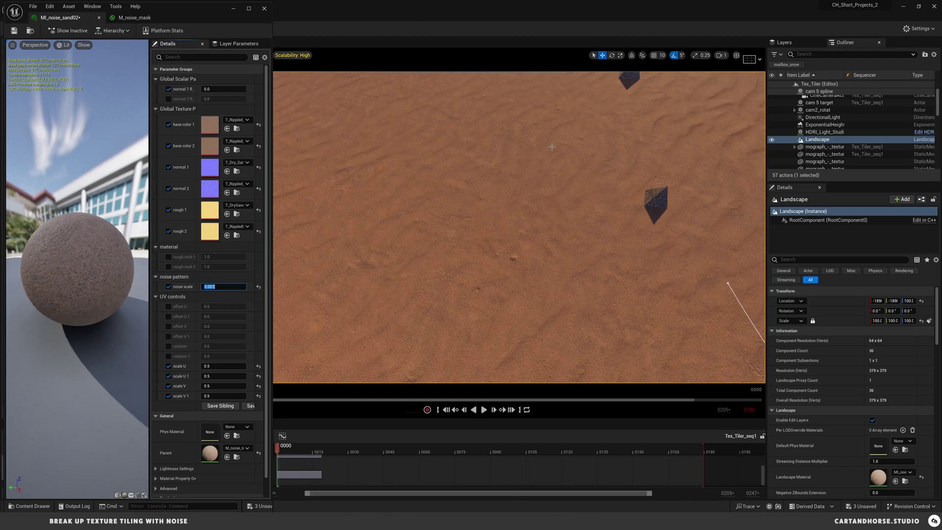
pyautogui.moveTo(540, 166)
pyautogui.mouseDown(button='right')
pyautogui.moveTo(559, 162)
pyautogui.moveTo(549, 164)
pyautogui.mouseUp(button='right')
pyautogui.scroll(2, 634, 231)
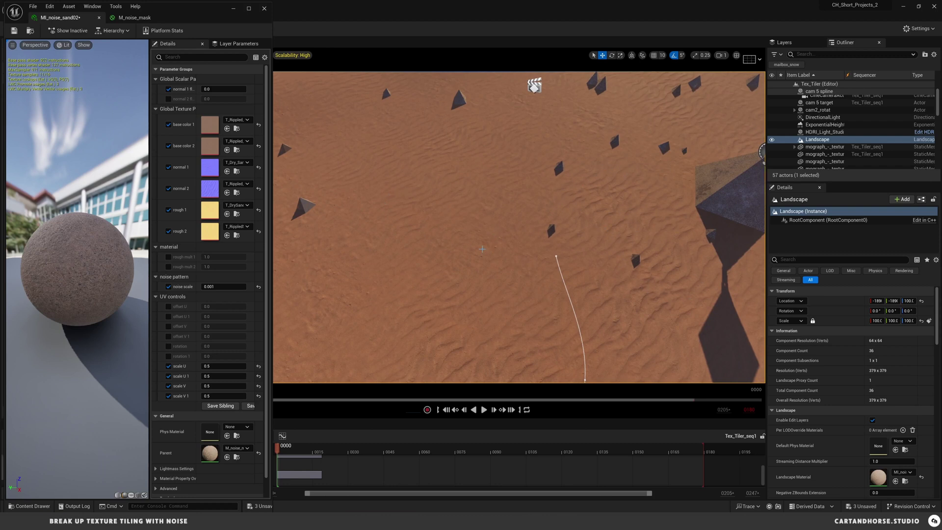
pyautogui.moveTo(433, 211); pyautogui.dragTo(488, 191, button='right')
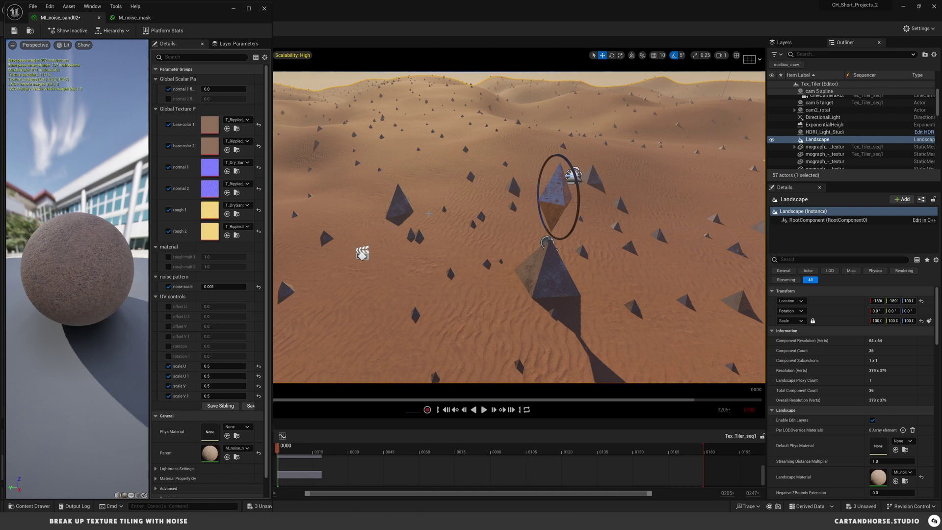
pyautogui.moveTo(489, 191); pyautogui.dragTo(496, 163, button='right')
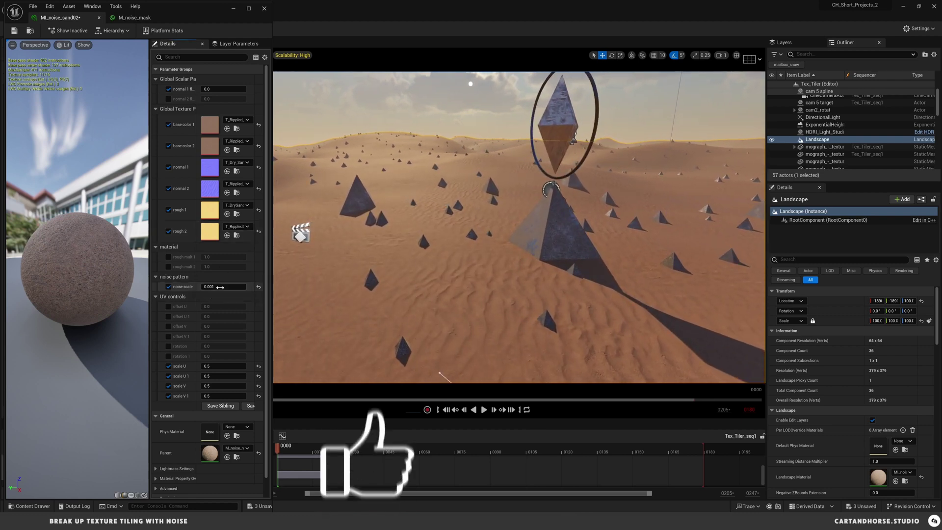
# - Set the MI_noise_sand02 noise scale to 0.0001 and inspect the dunes around the pyramid from several directions
pyautogui.click(221, 287)
pyautogui.write('.000')
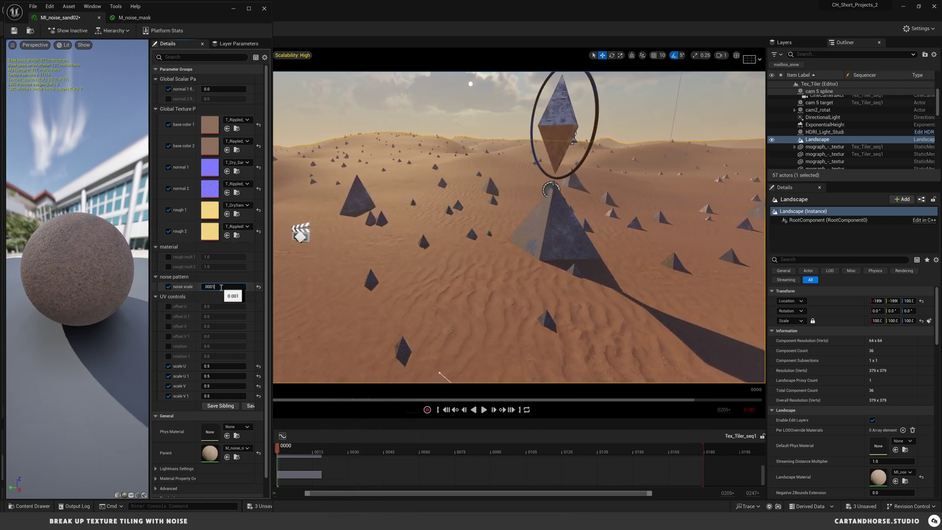
pyautogui.press('Return')
pyautogui.moveTo(519, 227); pyautogui.dragTo(491, 280, button='right')
pyautogui.moveTo(476, 238); pyautogui.dragTo(454, 192, button='right')
pyautogui.moveTo(523, 294); pyautogui.dragTo(725, 164, button='right')
pyautogui.moveTo(401, 184); pyautogui.dragTo(278, 182, button='right')
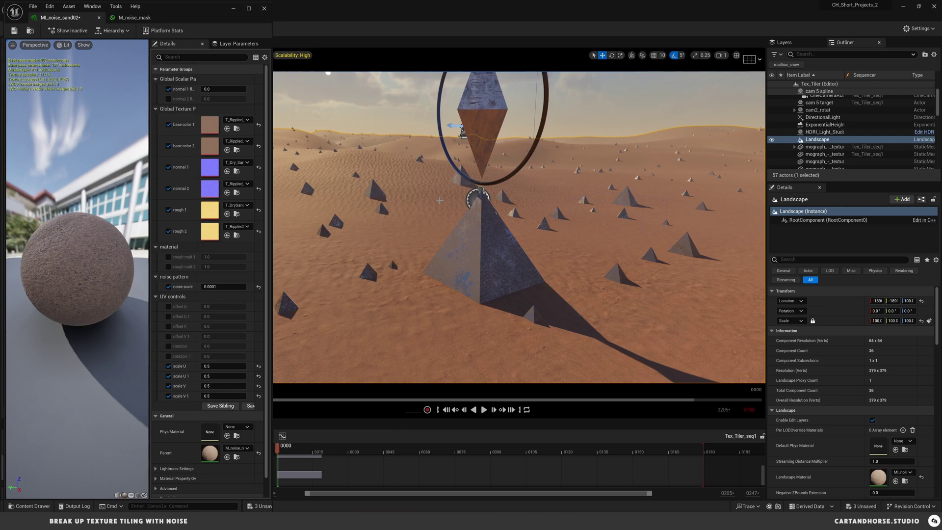
# - Examine how smooth and rippled sand alternate across the desert, from near the central pyramid and from a high, distant viewpoint
pyautogui.moveTo(442, 196); pyautogui.dragTo(409, 190, button='right')
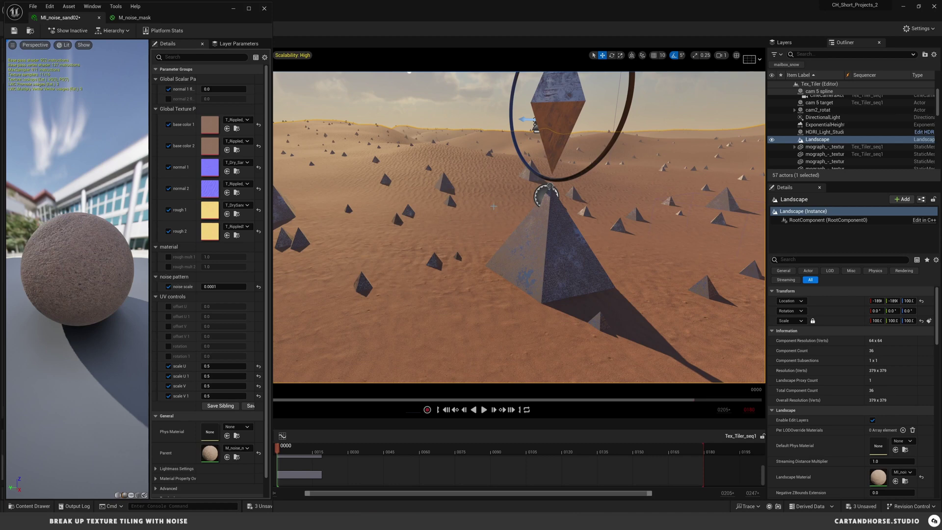
pyautogui.moveTo(502, 170); pyautogui.dragTo(303, 172, button='right')
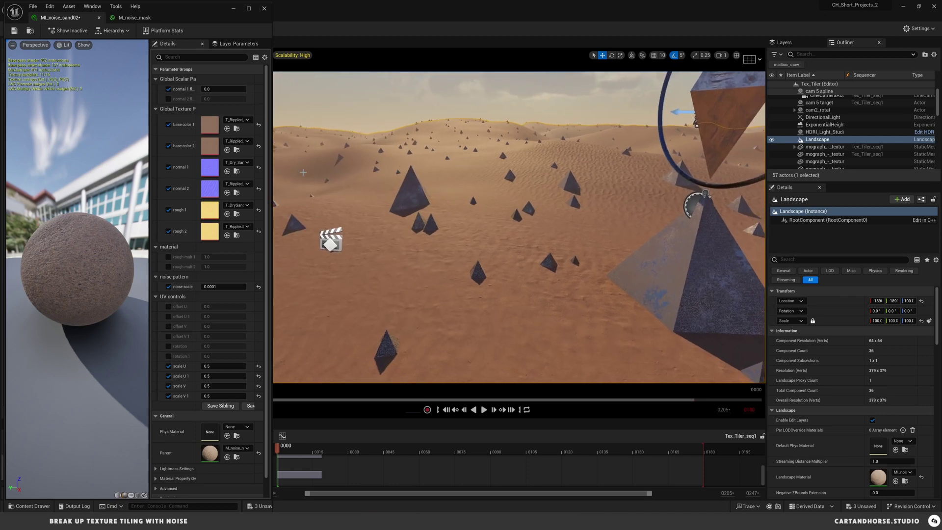
pyautogui.scroll(-3, 579, 158)
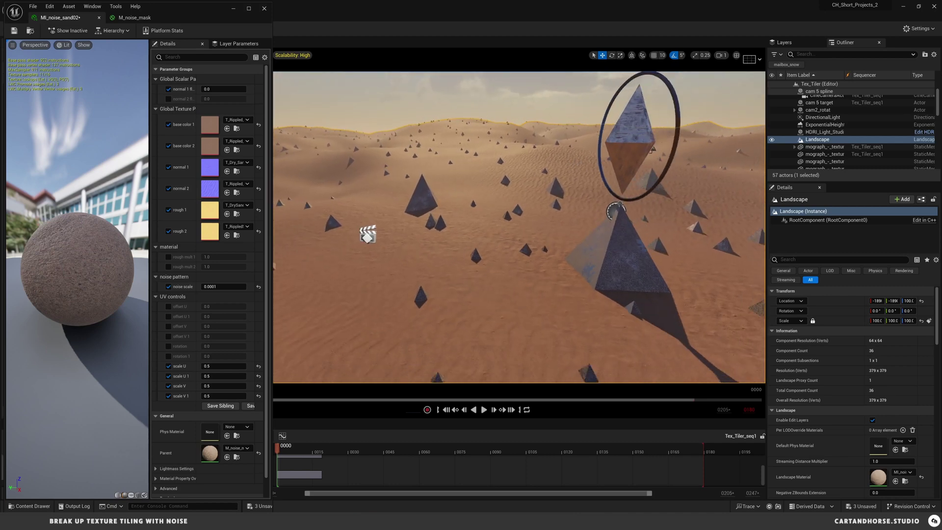
pyautogui.moveTo(579, 158); pyautogui.dragTo(613, 150, button='right')
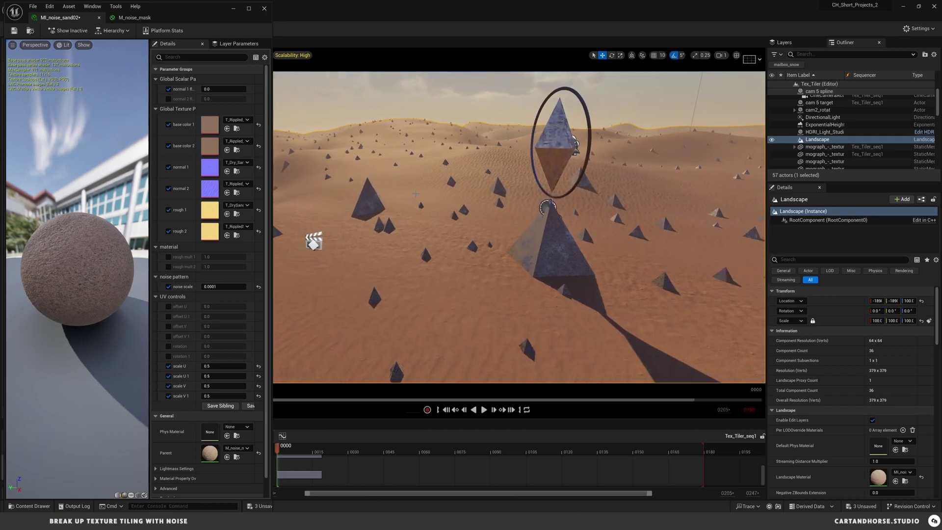
pyautogui.press('w')
pyautogui.moveTo(417, 175)
pyautogui.mouseDown(button='right')
pyautogui.moveTo(411, 167)
pyautogui.moveTo(414, 174)
pyautogui.mouseUp(button='right')
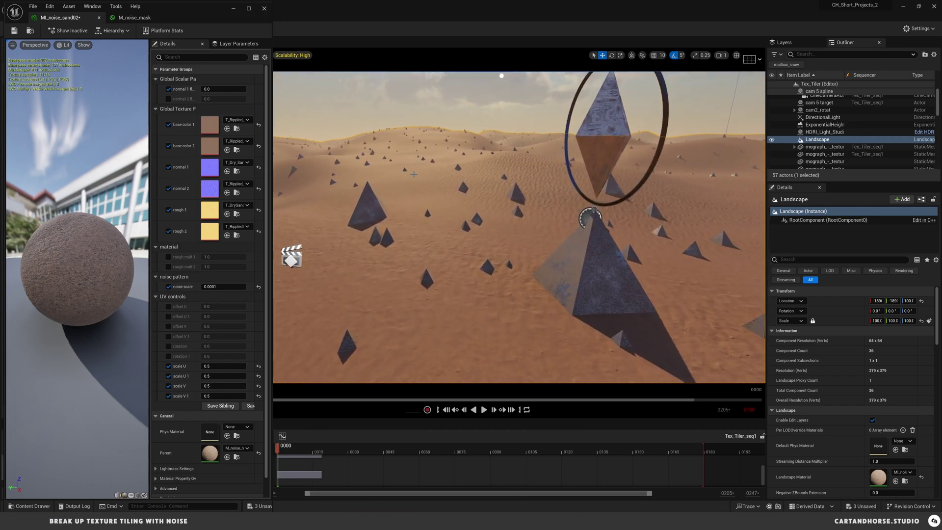
pyautogui.press('w')
pyautogui.moveTo(479, 251)
pyautogui.mouseDown(button='right')
pyautogui.moveTo(545, 228)
pyautogui.moveTo(480, 251)
pyautogui.mouseUp(button='right')
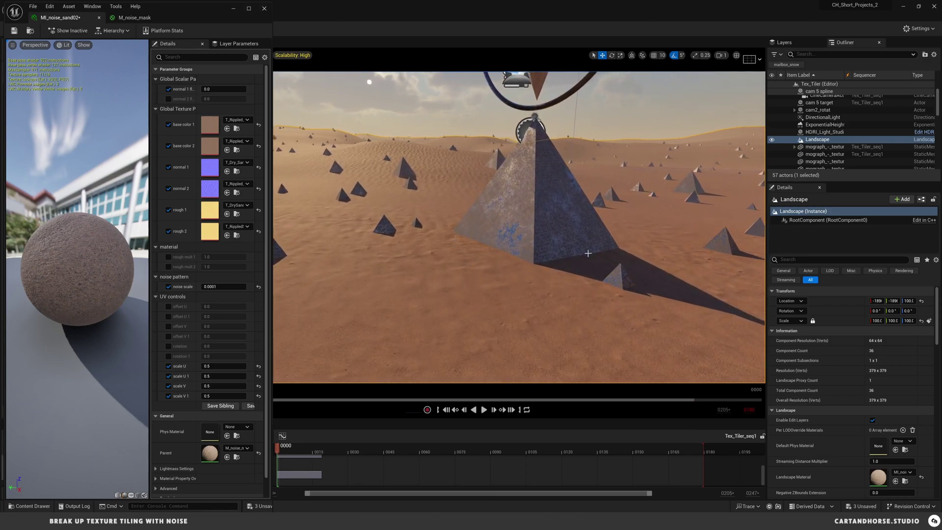
pyautogui.moveTo(588, 253); pyautogui.dragTo(593, 206, button='right')
pyautogui.press('e')
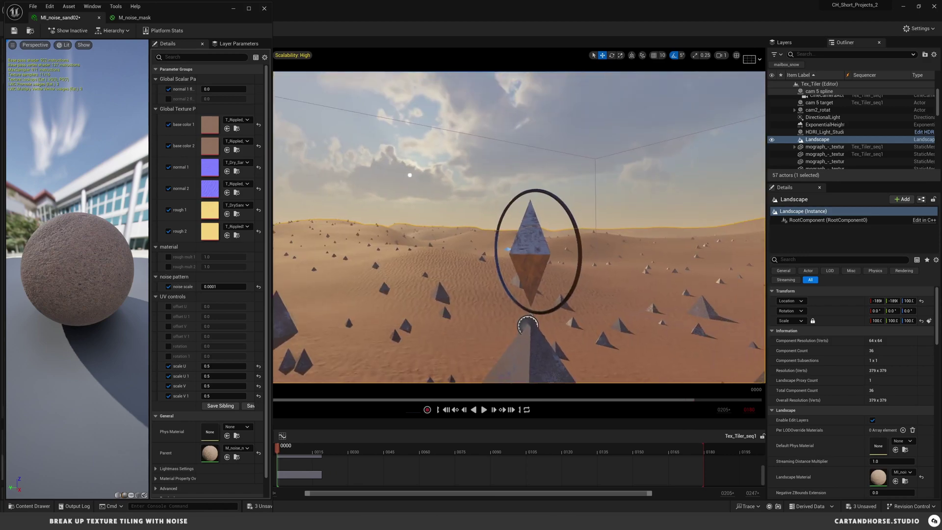
pyautogui.moveTo(527, 325); pyautogui.dragTo(452, 270, button='right')
pyautogui.press('q')
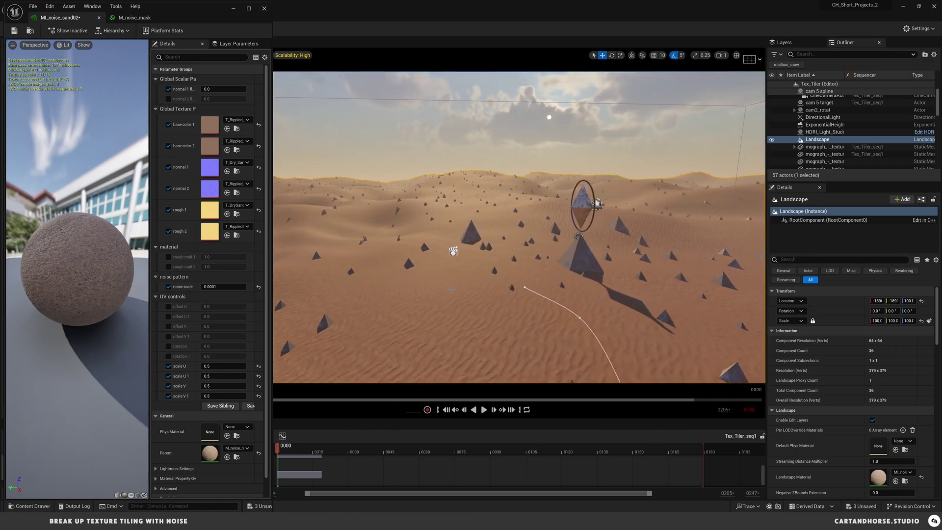
# - Minimize the material editor, enlarge the Sequencer area and scrub the Tex_Tiler_seq1 camera shot to frame 164
pyautogui.click(244, 7)
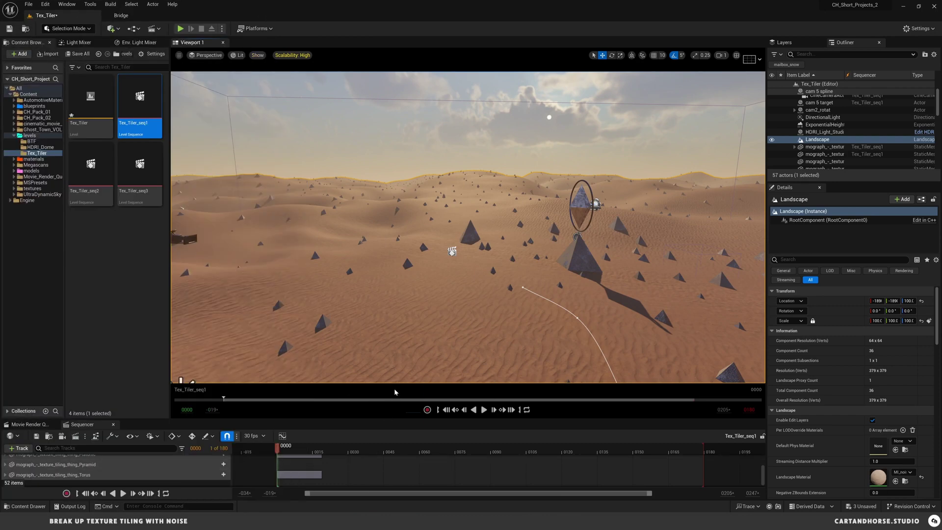
pyautogui.moveTo(392, 419); pyautogui.dragTo(392, 415)
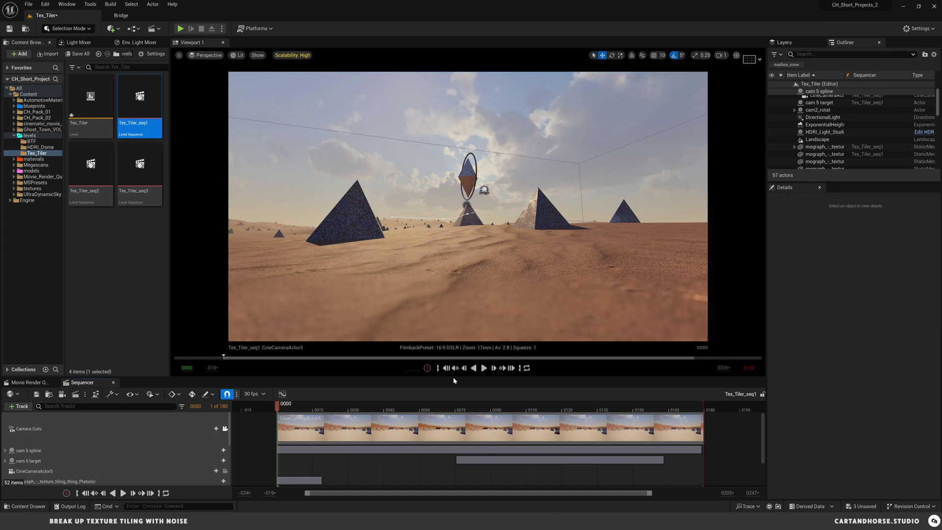
pyautogui.moveTo(290, 404); pyautogui.dragTo(669, 407)
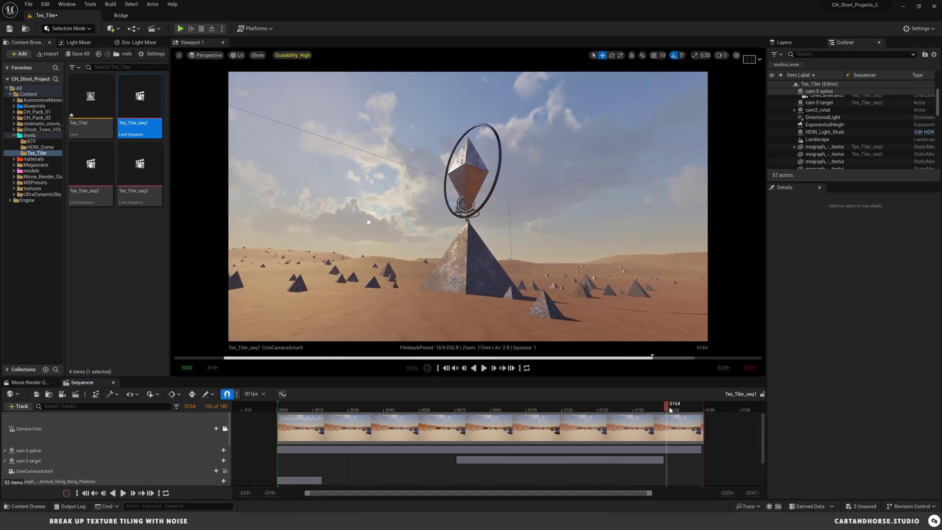